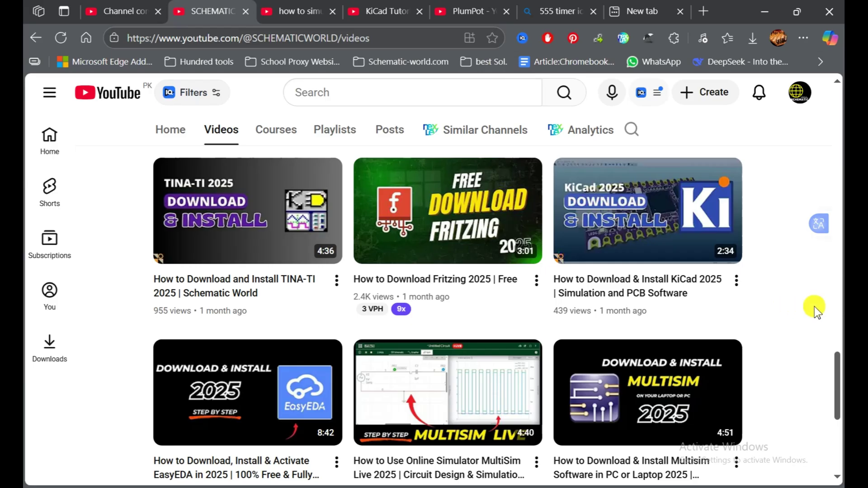
Step: Switch to KiCad and create a new project named new2 inside the new1 folder, in its own new folder
{"action": "mouse_move", "coordinate": [655, 216]}
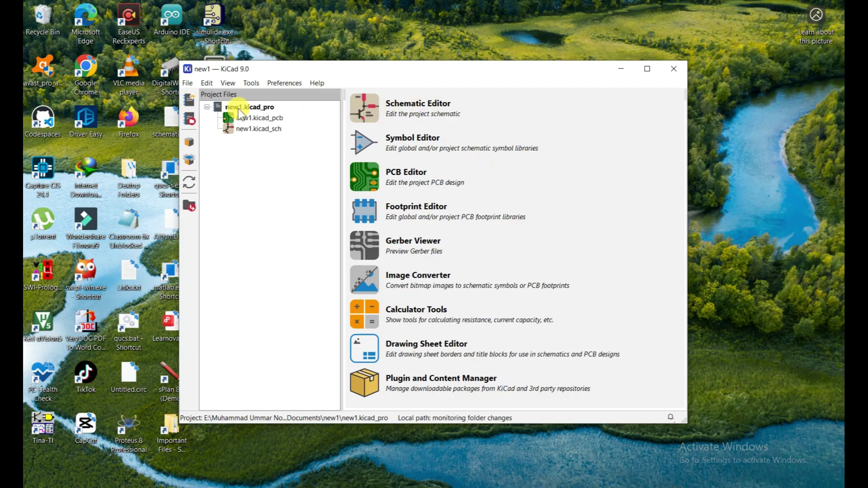
{"action": "left_click", "coordinate": [188, 84]}
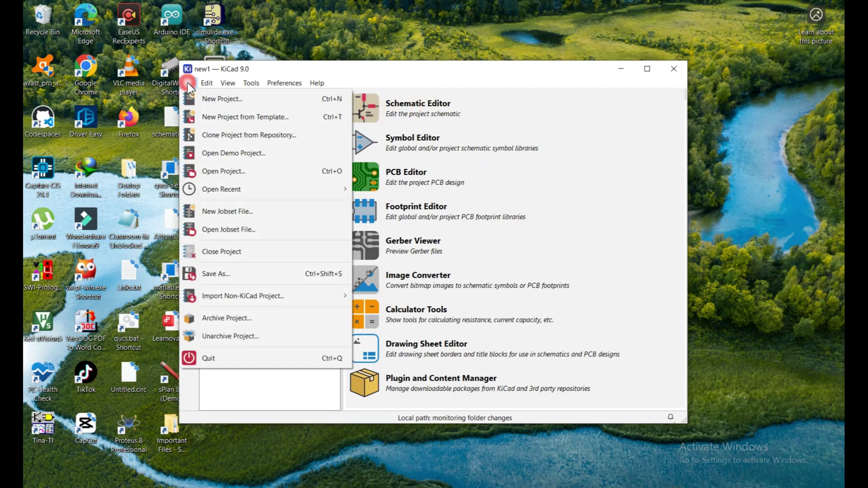
{"action": "left_click", "coordinate": [209, 100]}
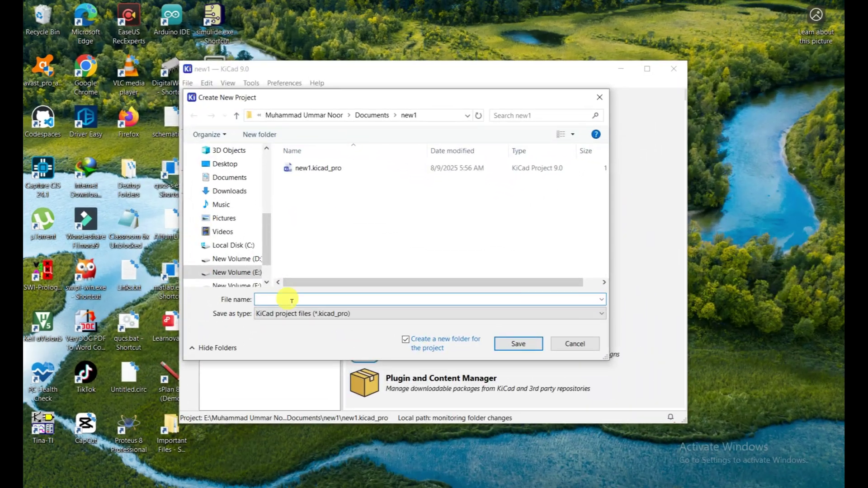
{"action": "type", "text": "n"}
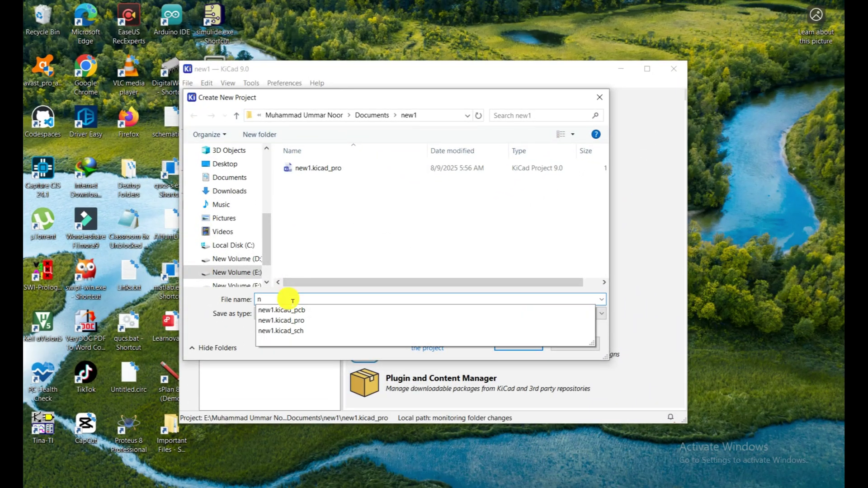
{"action": "type", "text": "ew2"}
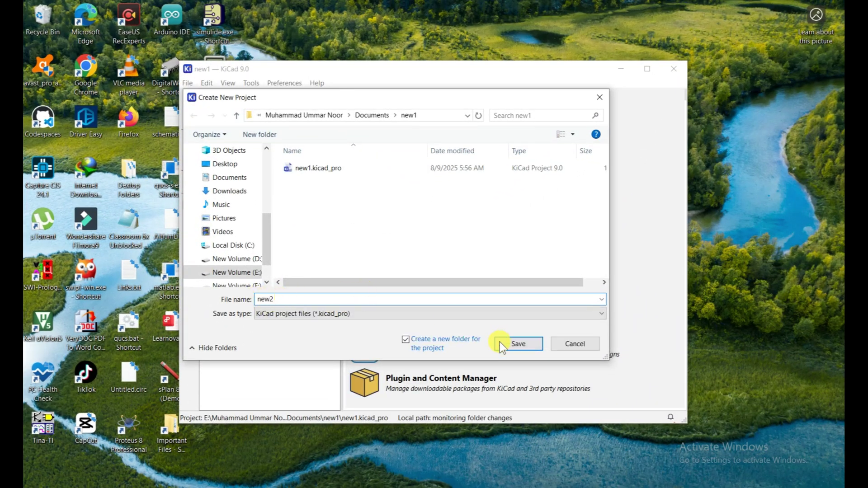
{"action": "left_click", "coordinate": [524, 344]}
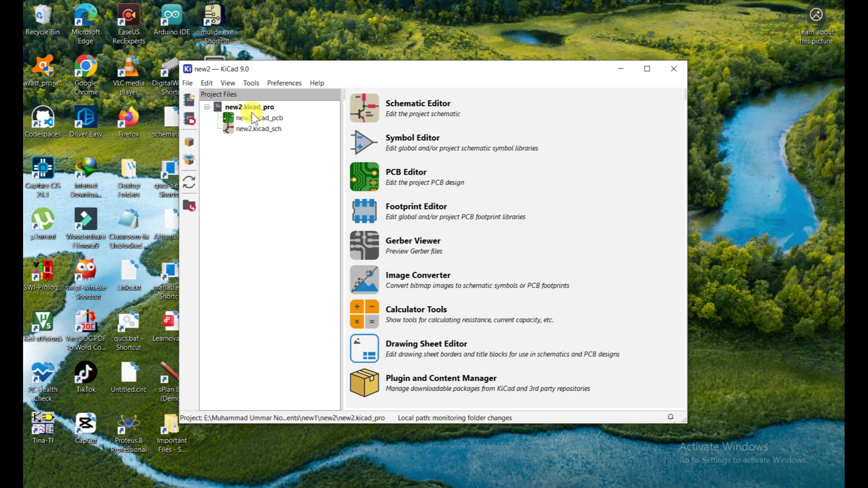
Step: Open the new2.kicad_sch schematic file of the new project for editing
{"action": "left_click", "coordinate": [241, 118]}
{"action": "left_click", "coordinate": [259, 129]}
{"action": "double_click", "coordinate": [255, 131]}
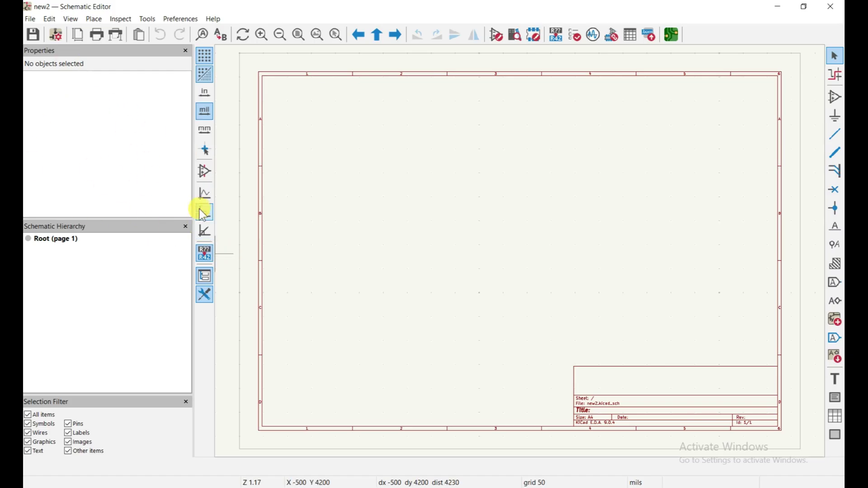
Step: Hide the Schematic Hierarchy pane and show it again
{"action": "left_click", "coordinate": [204, 277]}
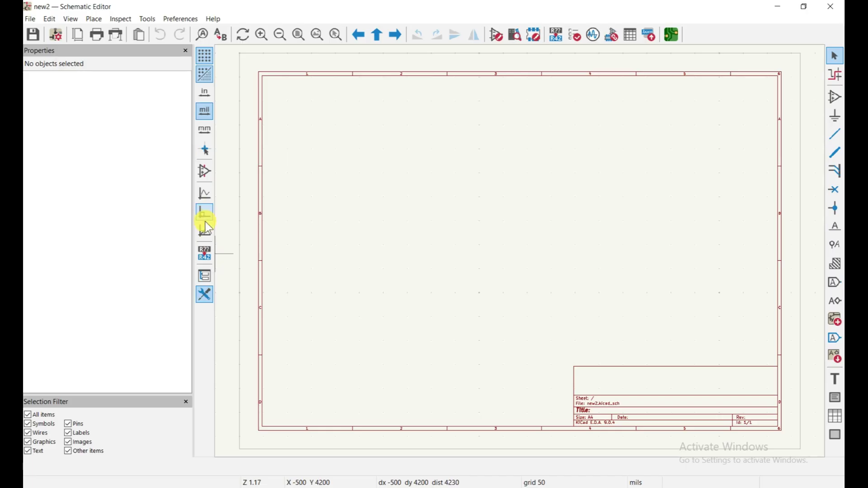
{"action": "left_click", "coordinate": [207, 275]}
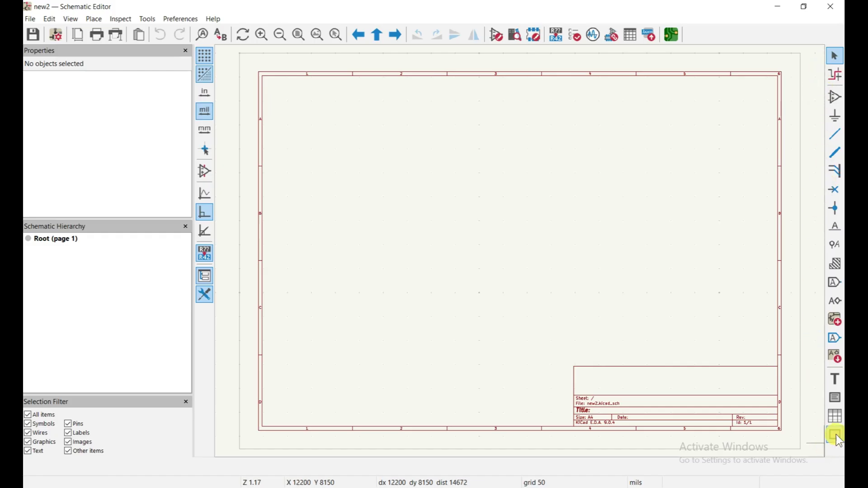
Step: Start adding a symbol on the sheet and filter the symbol library for spice
{"action": "left_click", "coordinate": [836, 103]}
{"action": "left_click", "coordinate": [633, 144]}
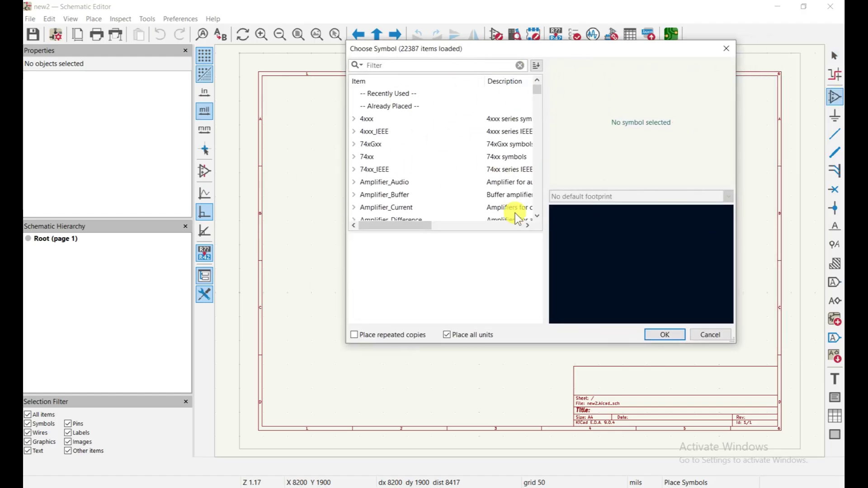
{"action": "scroll", "coordinate": [410, 201], "scroll_direction": "down", "scroll_amount": 5}
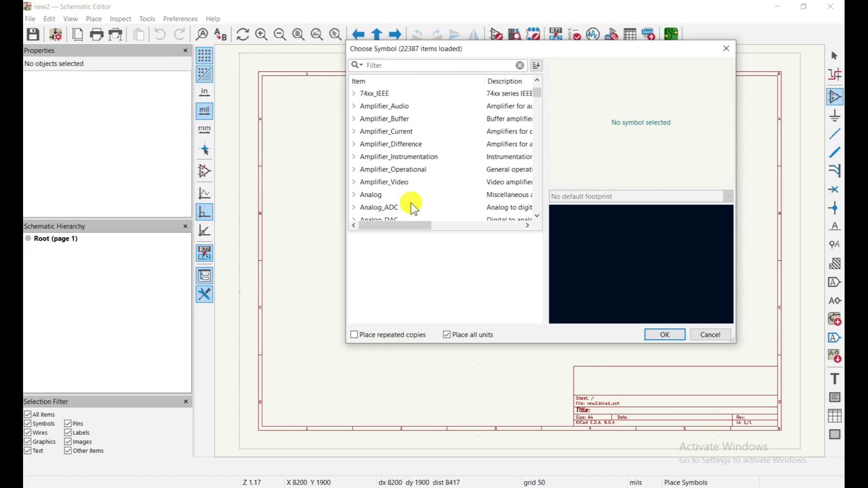
{"action": "scroll", "coordinate": [422, 196], "scroll_direction": "down", "scroll_amount": 6}
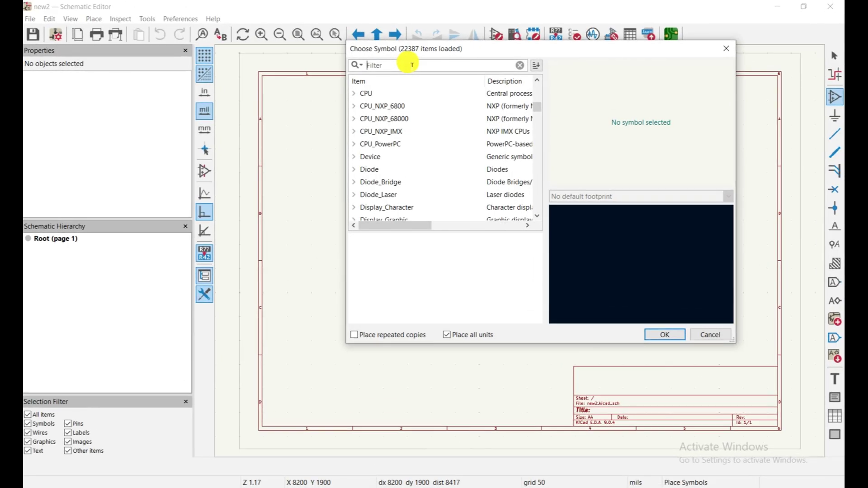
{"action": "type", "text": "sp"}
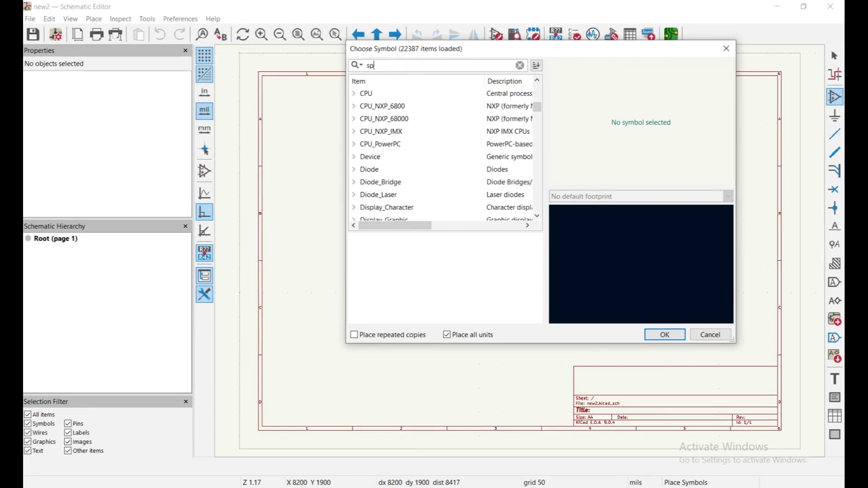
{"action": "type", "text": "ice"}
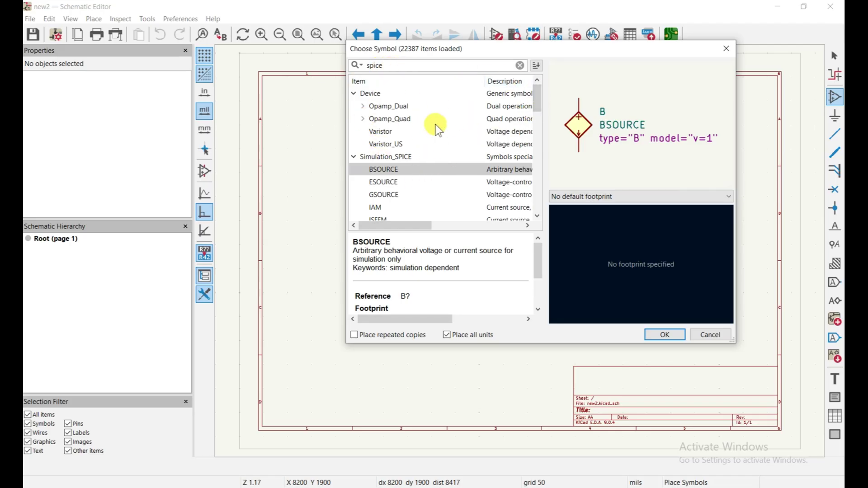
Step: Preview the simulation symbols 0, D, IDC and IEXP, and try to place the IPWL current source on the sheet
{"action": "mouse_move", "coordinate": [539, 100]}
{"action": "left_mouse_down"}
{"action": "mouse_move", "coordinate": [537, 203]}
{"action": "mouse_move", "coordinate": [536, 95]}
{"action": "left_mouse_up"}
{"action": "double_click", "coordinate": [393, 65]}
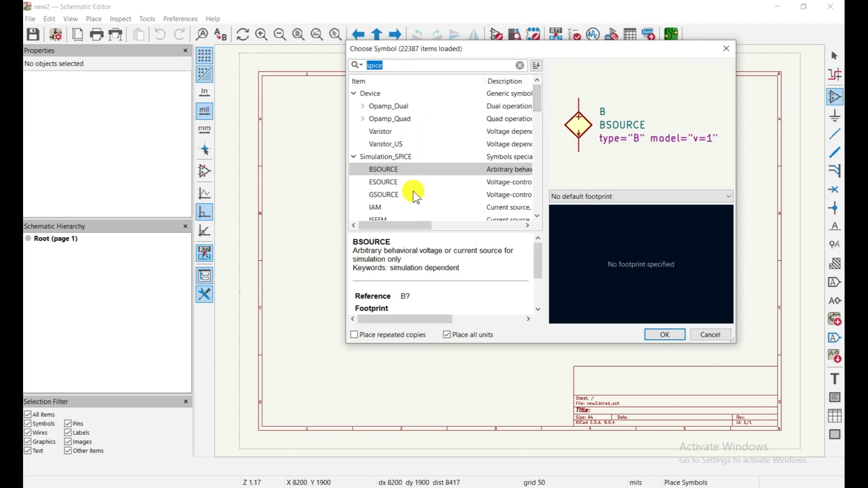
{"action": "scroll", "coordinate": [415, 187], "scroll_direction": "down", "scroll_amount": 4}
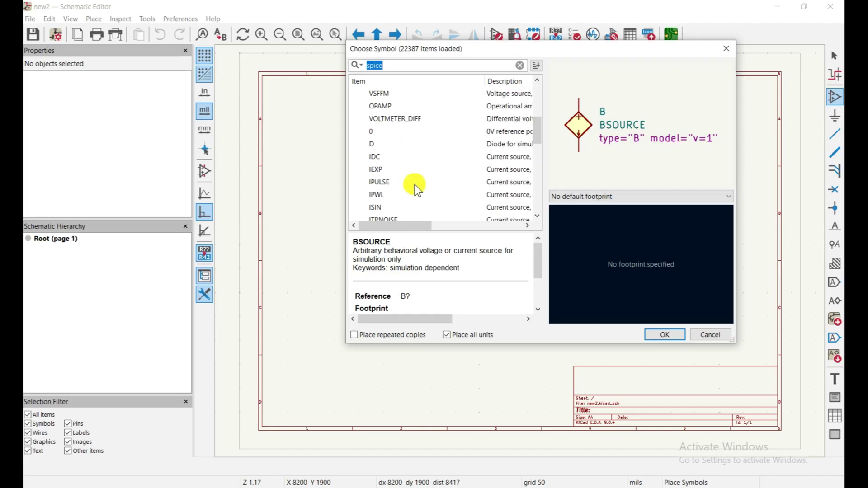
{"action": "left_click", "coordinate": [386, 135]}
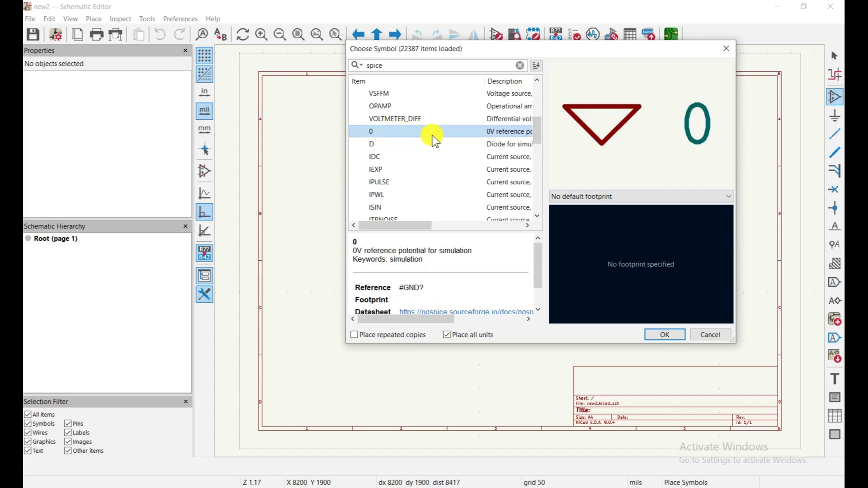
{"action": "left_click", "coordinate": [390, 147]}
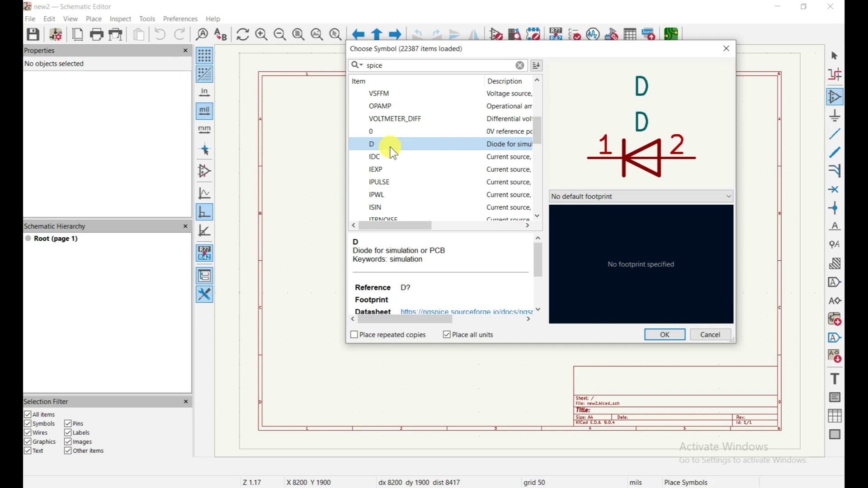
{"action": "left_click", "coordinate": [389, 158]}
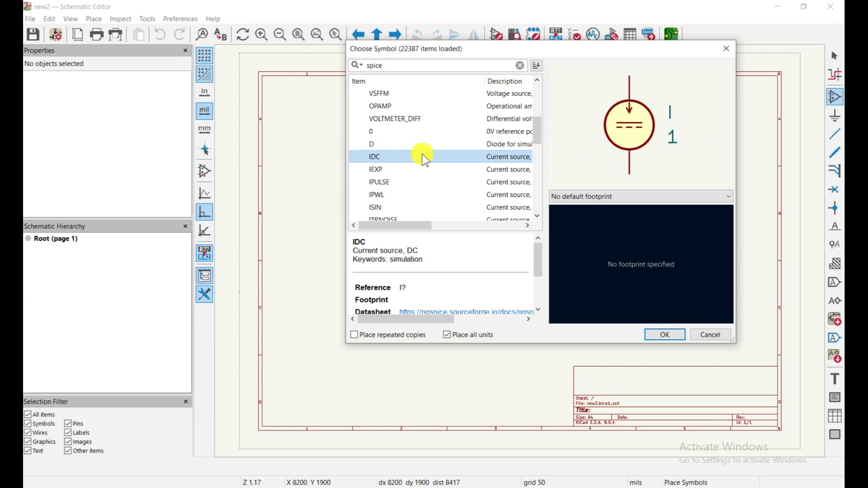
{"action": "left_click", "coordinate": [395, 170]}
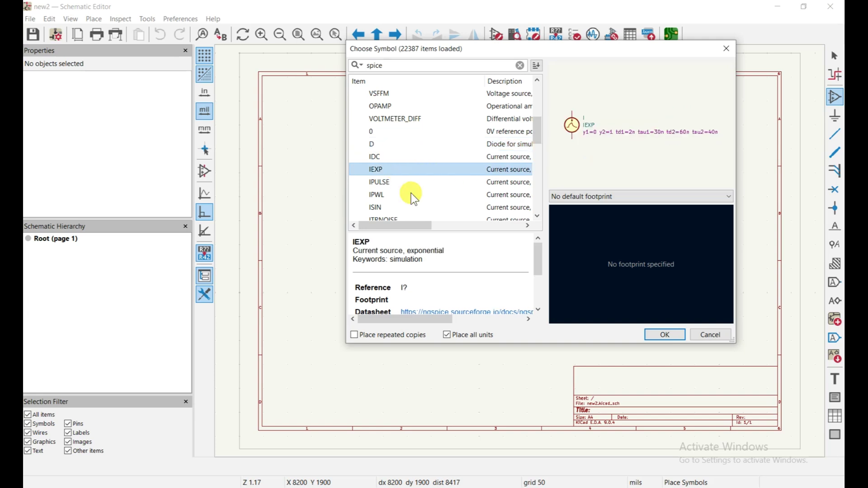
{"action": "double_click", "coordinate": [399, 195]}
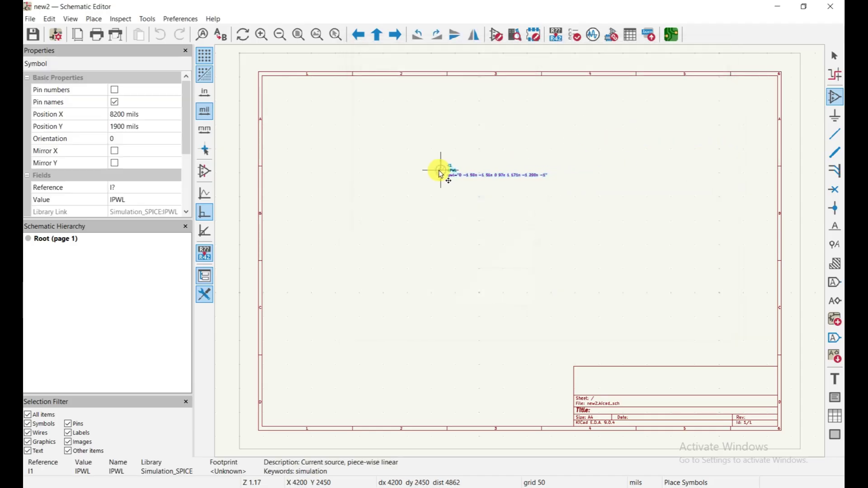
{"action": "left_click", "coordinate": [449, 169]}
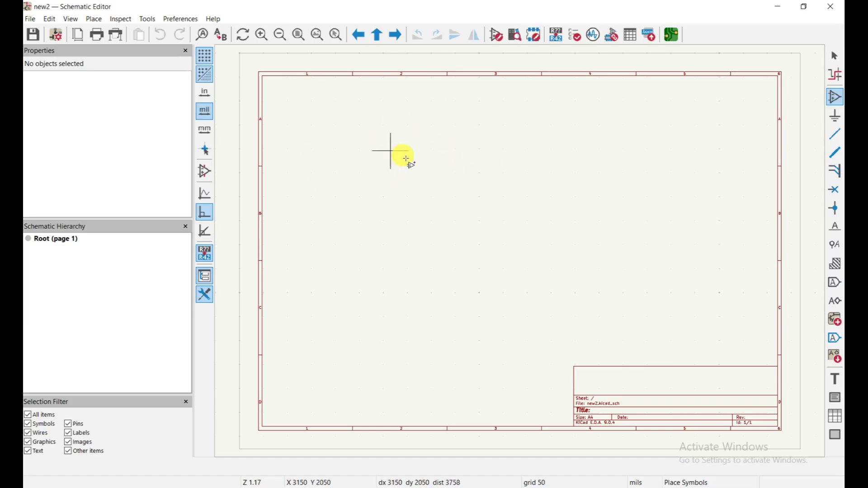
Step: Start adding another symbol and preview the simulation diode D among the spice symbols
{"action": "left_click", "coordinate": [836, 98]}
{"action": "left_click", "coordinate": [404, 68]}
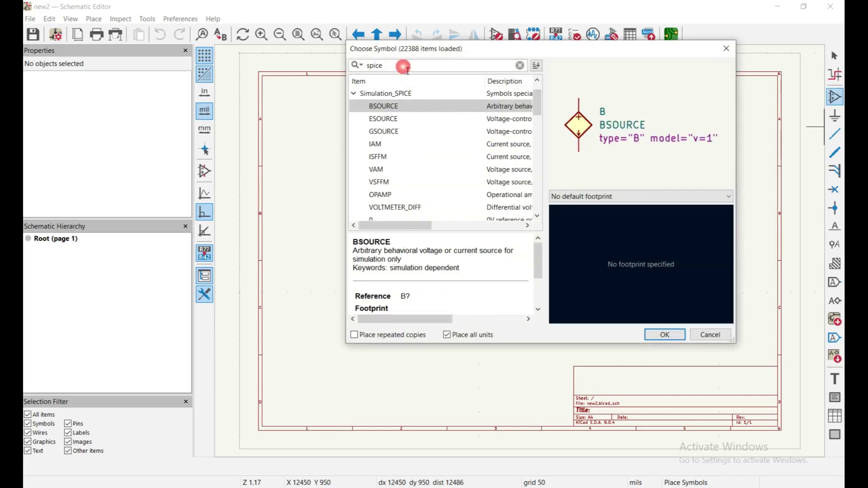
{"action": "double_click", "coordinate": [404, 67]}
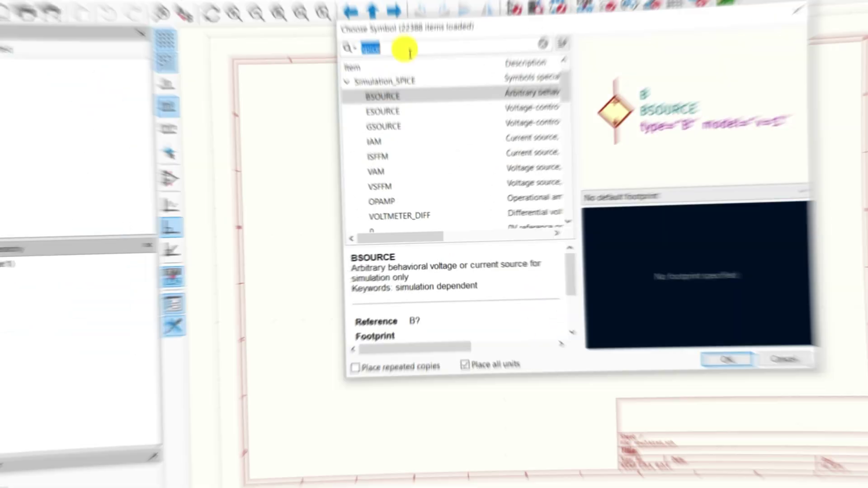
{"action": "scroll", "coordinate": [402, 189], "scroll_direction": "down", "scroll_amount": 2}
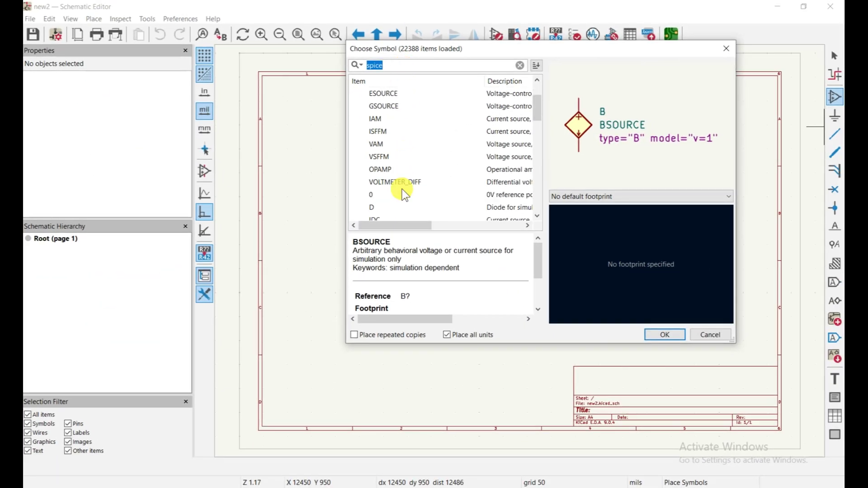
{"action": "left_click", "coordinate": [377, 159]}
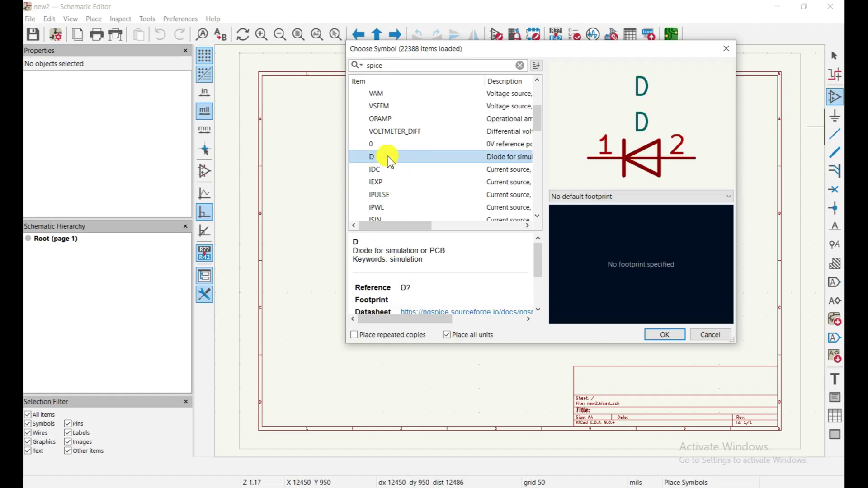
Step: Filter the symbol library for R and place the Device resistor R, rotated to horizontal, at about X 4750, Y 1650 mils
{"action": "left_click", "coordinate": [388, 67]}
{"action": "double_click", "coordinate": [392, 72]}
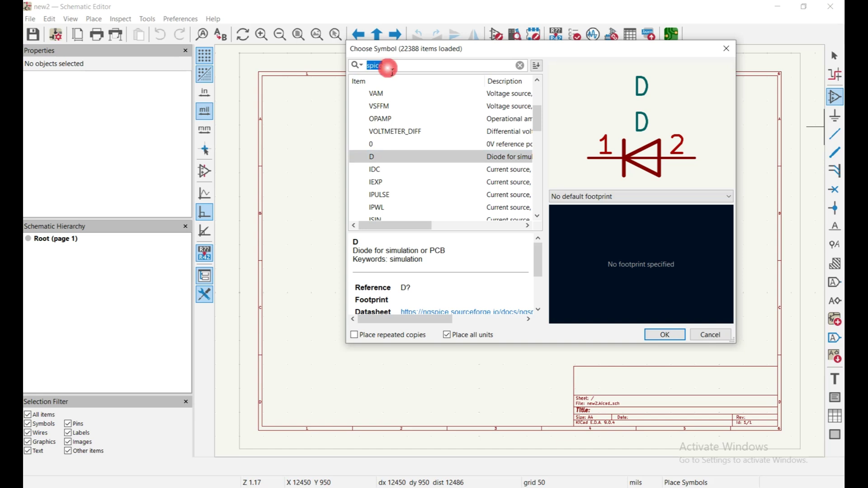
{"action": "type", "text": "R"}
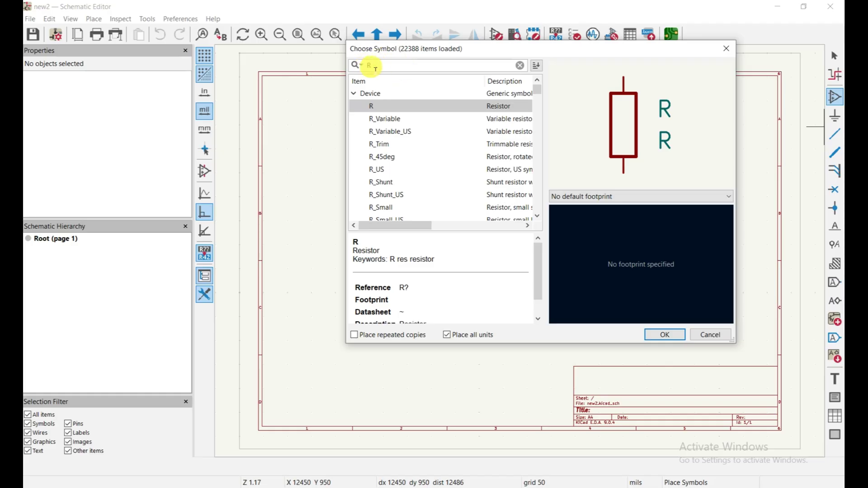
{"action": "double_click", "coordinate": [402, 105]}
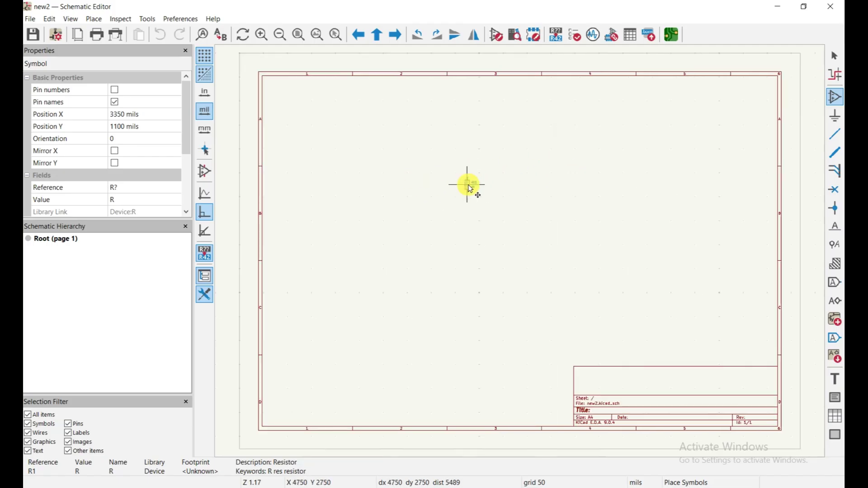
{"action": "left_click", "coordinate": [446, 139]}
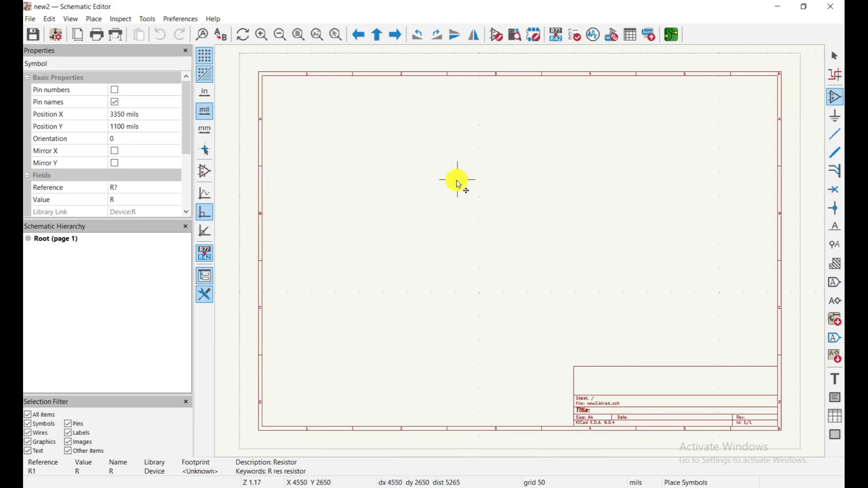
{"action": "key", "text": "Escape"}
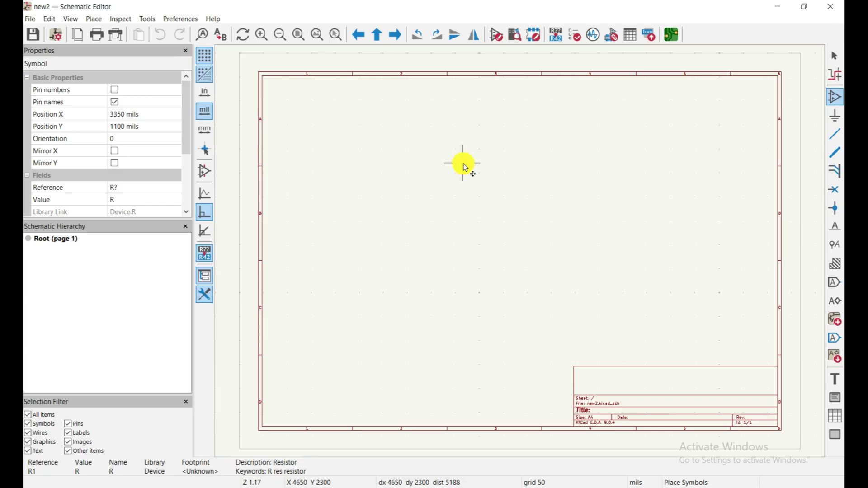
{"action": "key", "text": "r"}
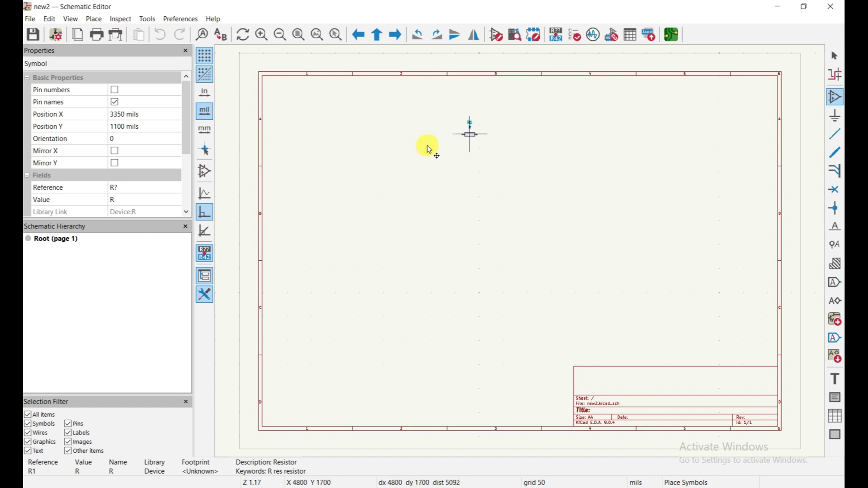
{"action": "left_click", "coordinate": [470, 134]}
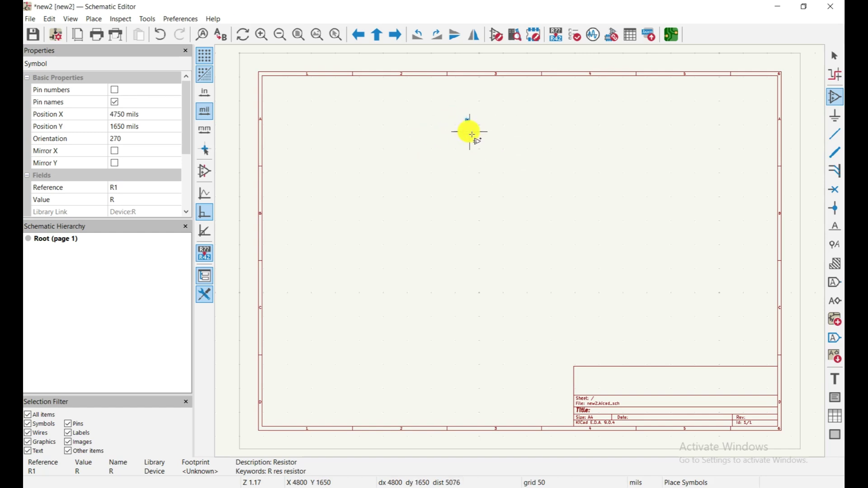
Step: Browse the SPICE simulation symbols, filter the library for VD, and place the VDC voltage source at about X 4150, Y 2000 mils
{"action": "left_click", "coordinate": [834, 99]}
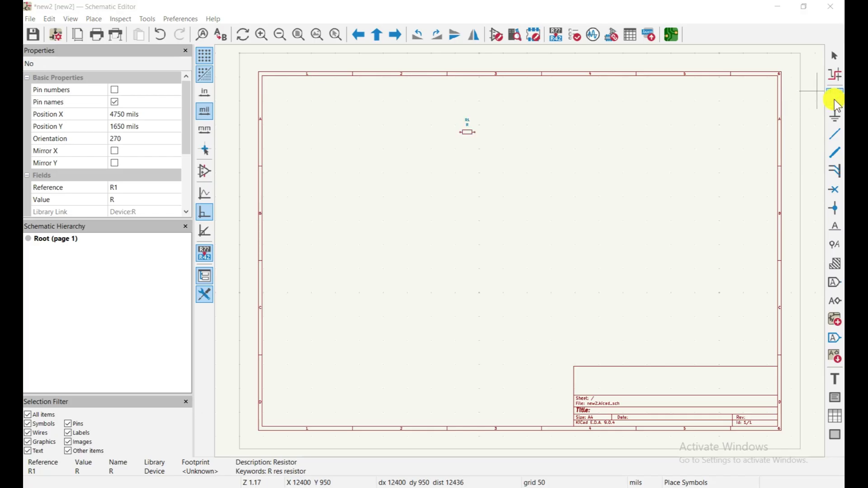
{"action": "left_click_drag", "start_coordinate": [477, 47], "coordinate": [459, 86]}
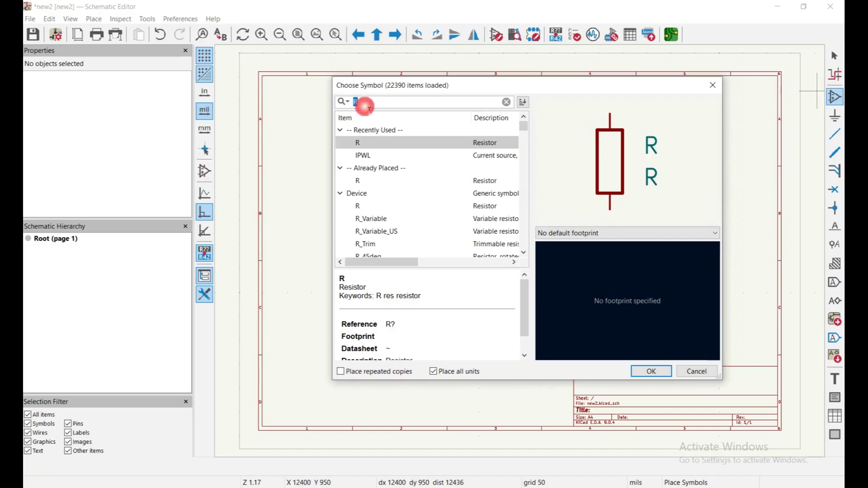
{"action": "type", "text": "sim"}
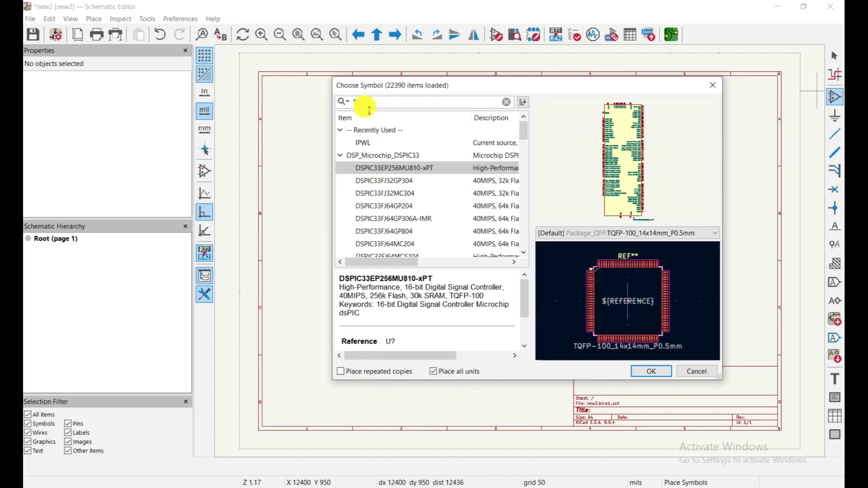
{"action": "scroll", "coordinate": [427, 202], "scroll_direction": "down", "scroll_amount": 4}
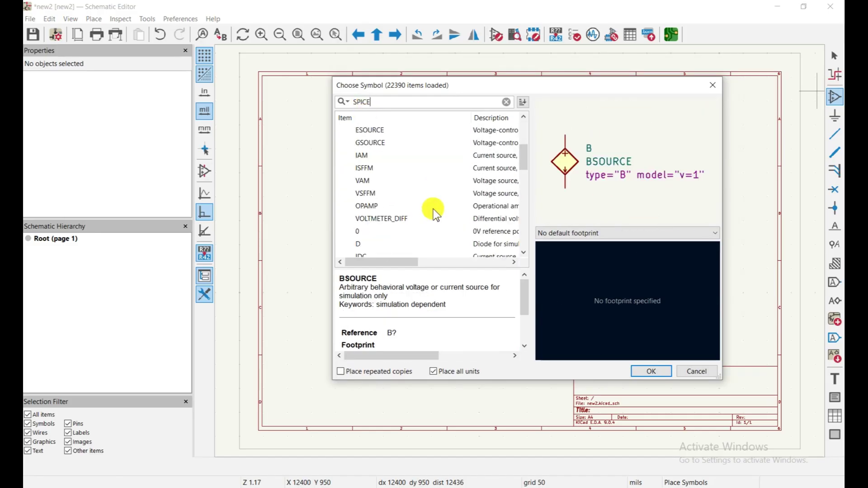
{"action": "scroll", "coordinate": [433, 209], "scroll_direction": "down", "scroll_amount": 6}
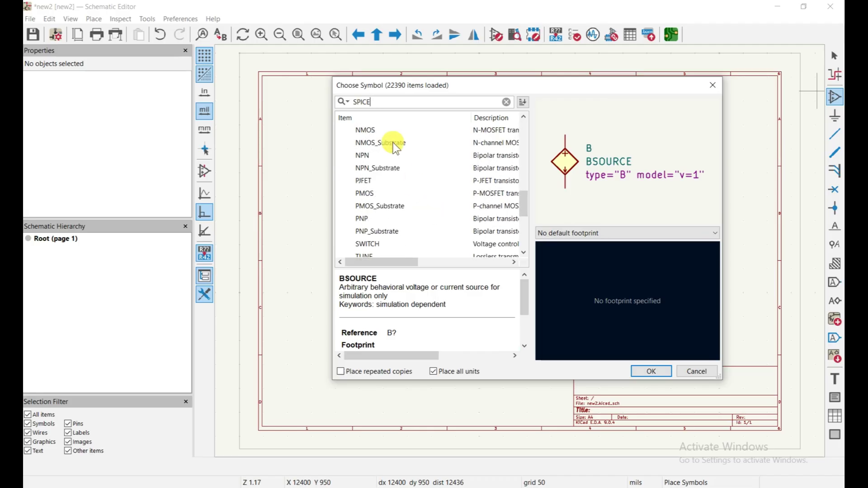
{"action": "left_click", "coordinate": [392, 110]}
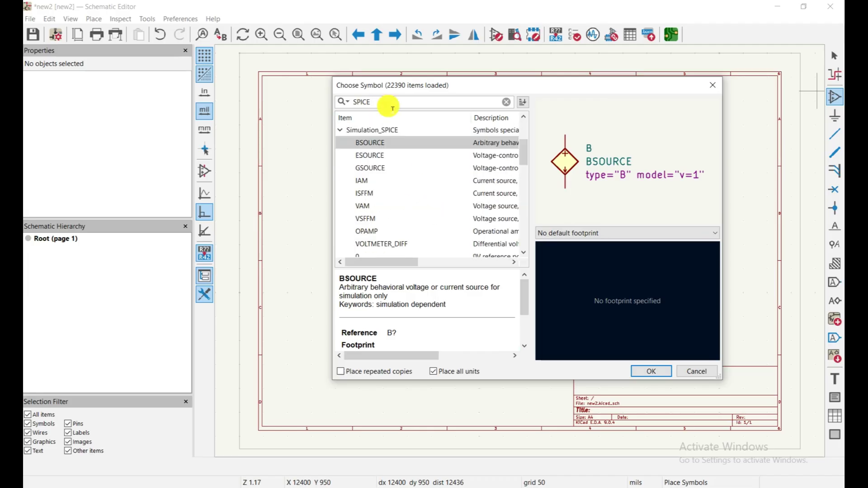
{"action": "type", "text": "VD"}
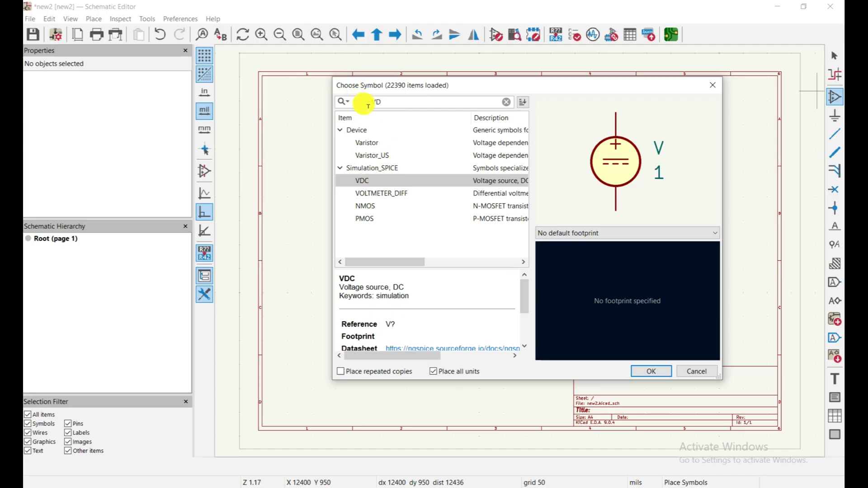
{"action": "double_click", "coordinate": [366, 182]}
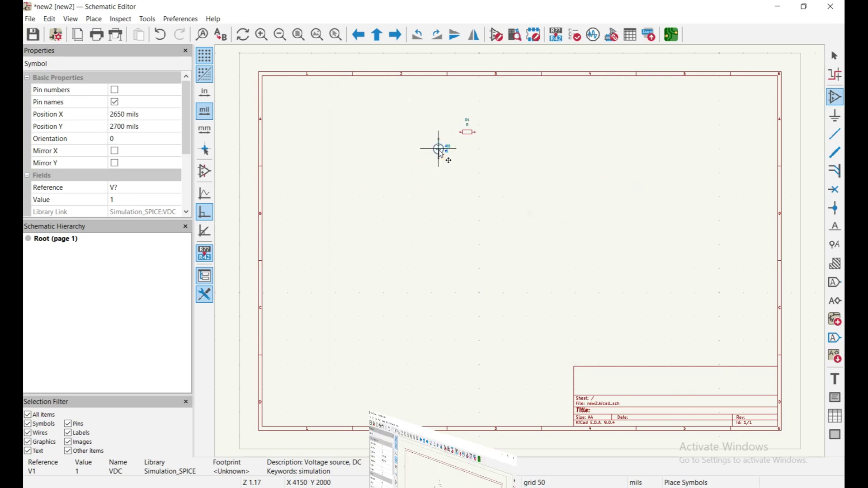
{"action": "left_click", "coordinate": [441, 149]}
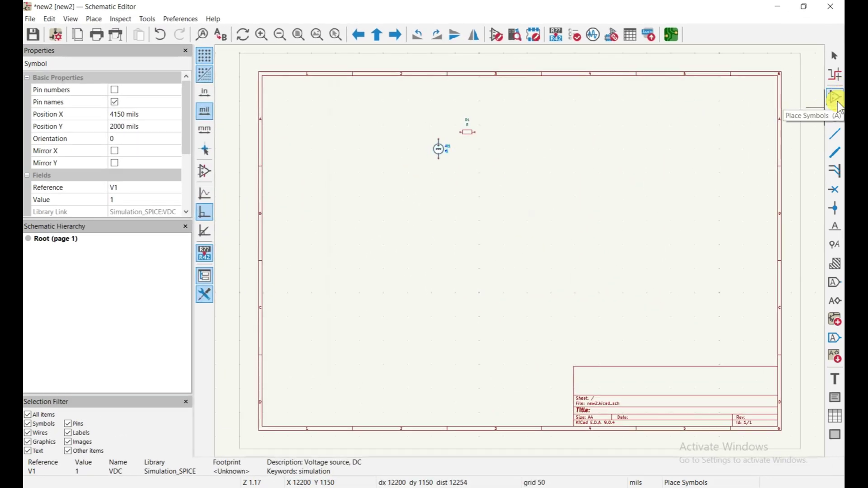
Step: Start adding a power symbol and preview symbols such as +3.3V and +1V0 in the power library
{"action": "left_click", "coordinate": [835, 115]}
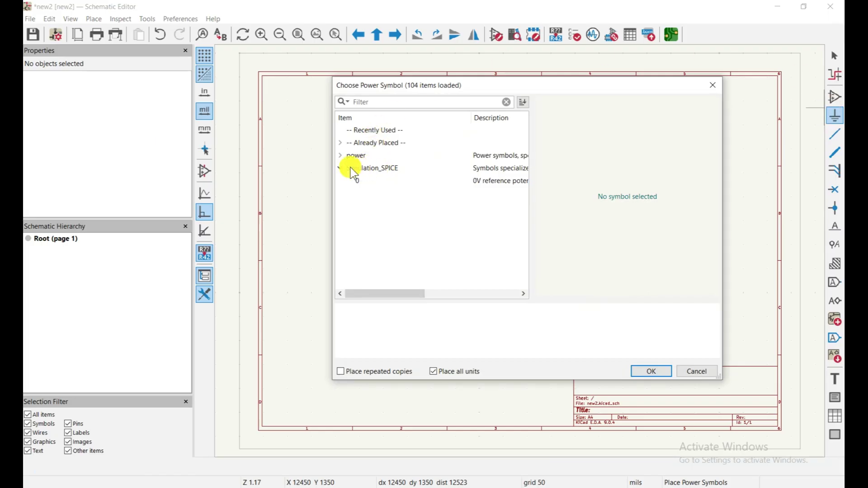
{"action": "left_click", "coordinate": [341, 155]}
{"action": "left_click", "coordinate": [370, 269]}
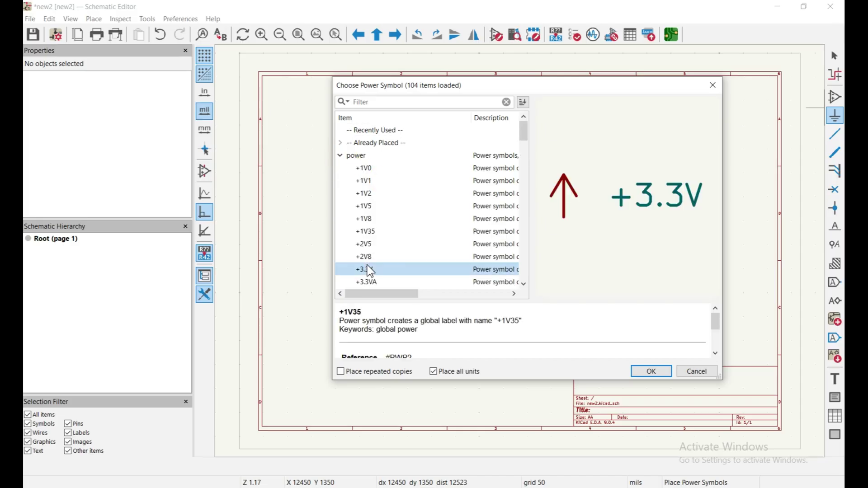
{"action": "left_click_drag", "start_coordinate": [370, 270], "coordinate": [334, 153]}
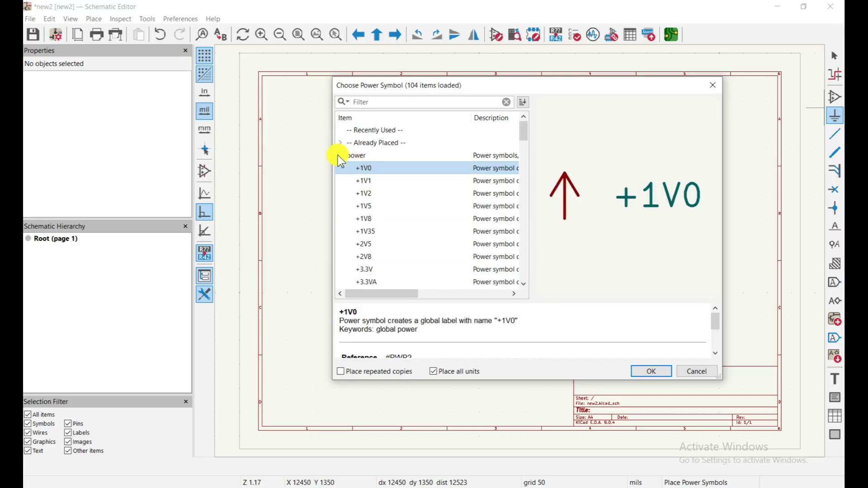
{"action": "left_click", "coordinate": [340, 156]}
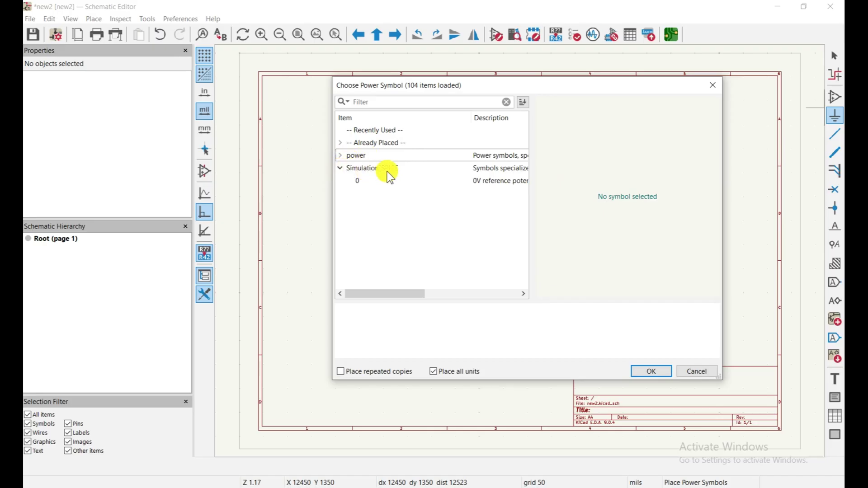
Step: Place the Simulation_SPICE 0 reference symbol below the resistor at about X 4700, Y 2400 mils
{"action": "left_click", "coordinate": [370, 182]}
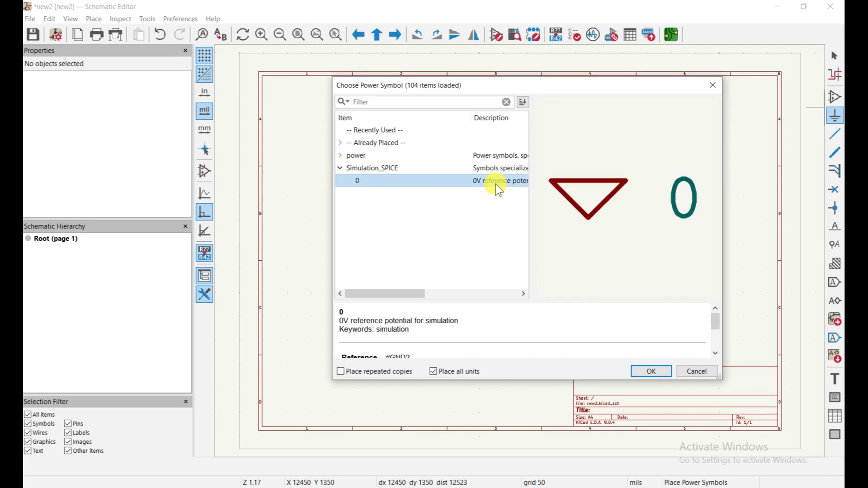
{"action": "left_click", "coordinate": [651, 371]}
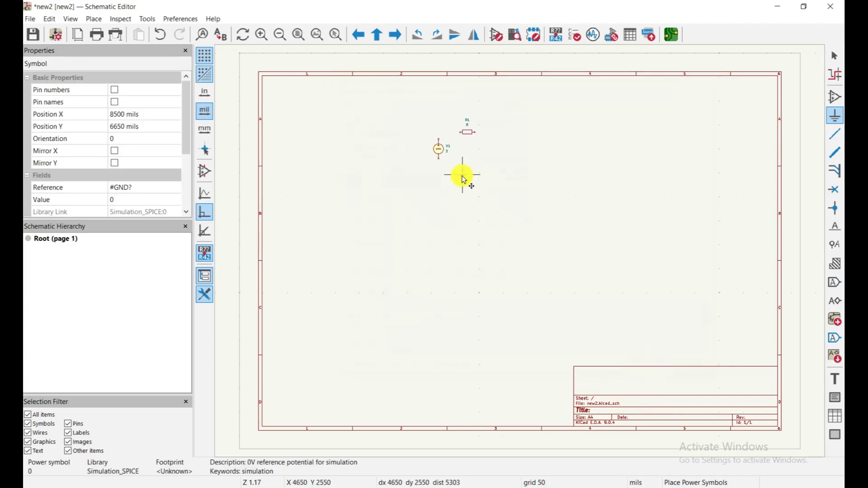
{"action": "scroll", "coordinate": [474, 136], "scroll_direction": "up", "scroll_amount": 3}
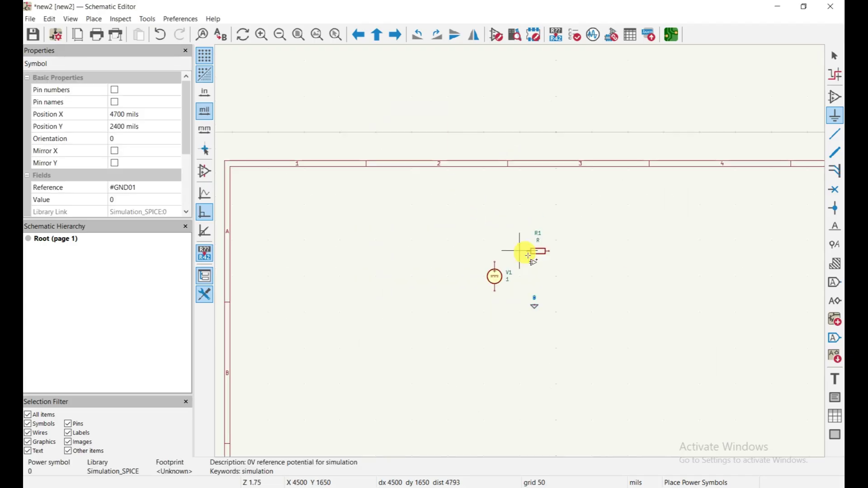
Step: Start drawing wires for the placed source, resistor and reference symbol
{"action": "scroll", "coordinate": [528, 256], "scroll_direction": "up", "scroll_amount": 3}
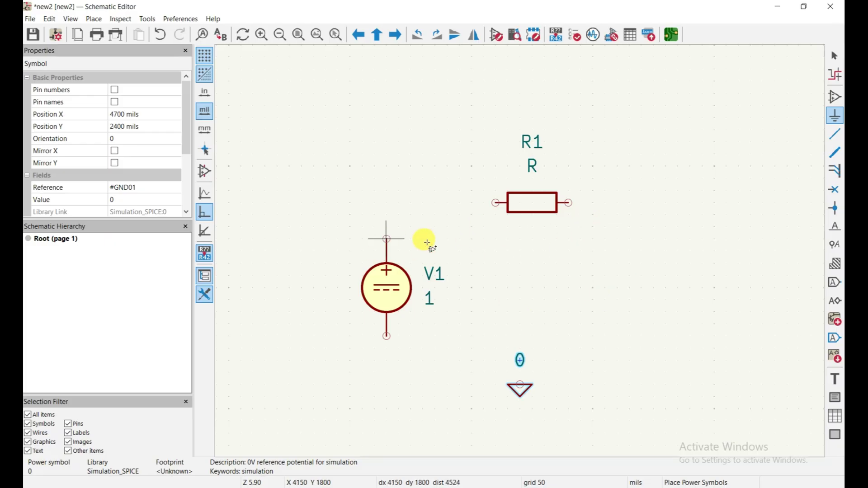
{"action": "left_click", "coordinate": [835, 136]}
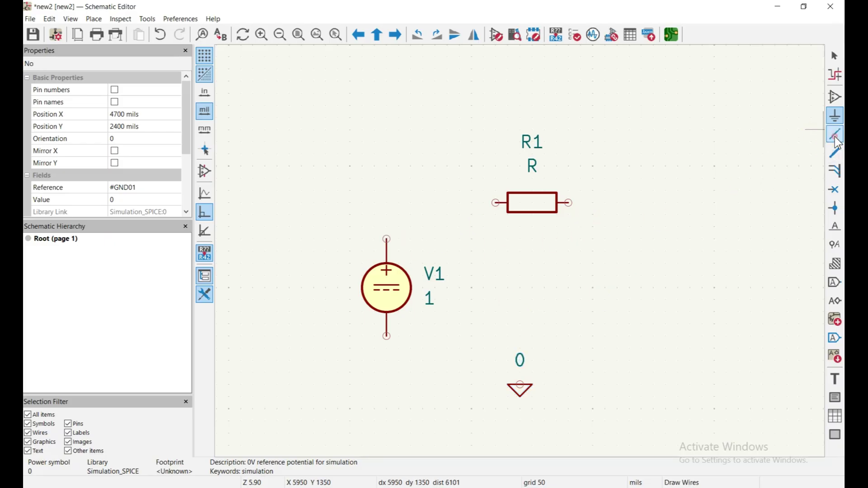
{"action": "left_click", "coordinate": [569, 251]}
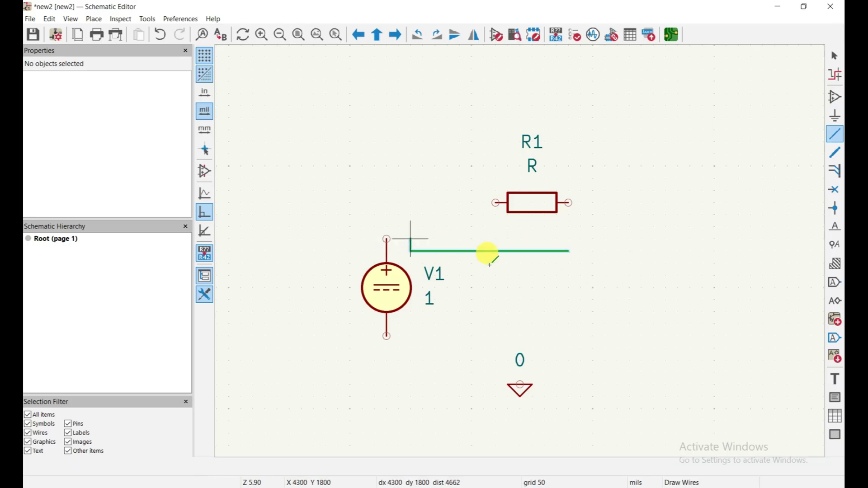
{"action": "right_click", "coordinate": [519, 263]}
{"action": "left_click", "coordinate": [581, 278]}
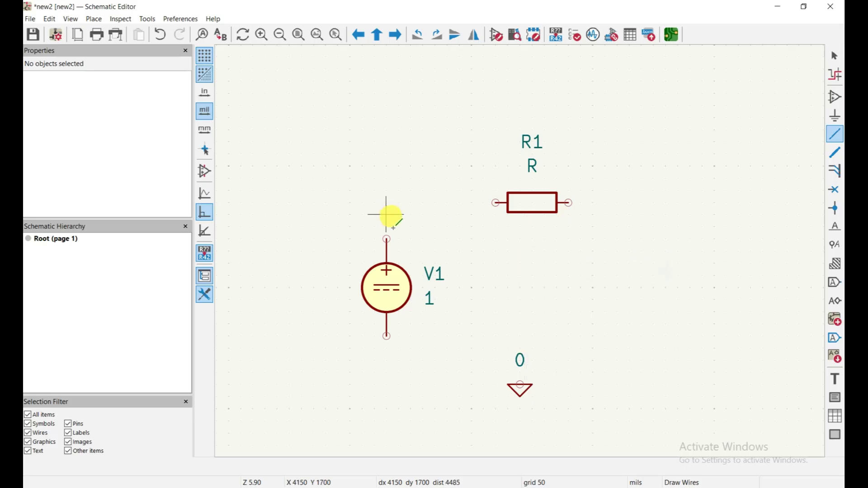
Step: Wire V1's positive terminal to R1's near end, and R1's far end around to V1's negative terminal
{"action": "left_click", "coordinate": [388, 243]}
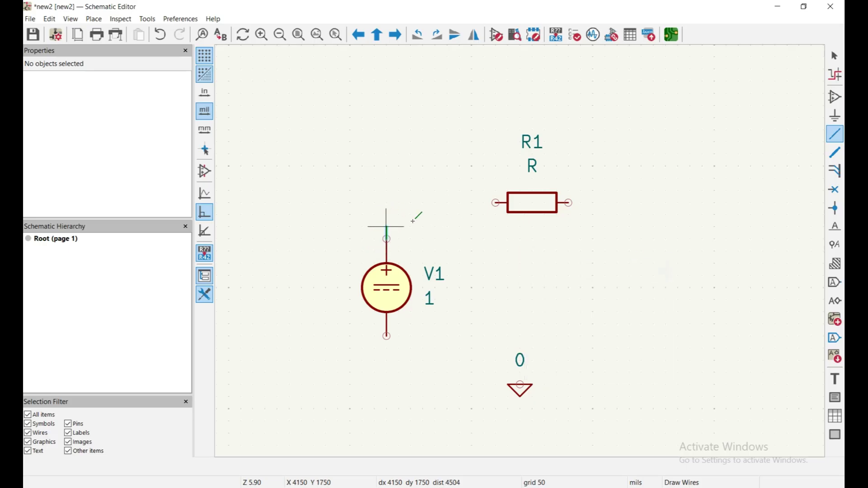
{"action": "left_click", "coordinate": [493, 203]}
{"action": "left_click", "coordinate": [570, 203]}
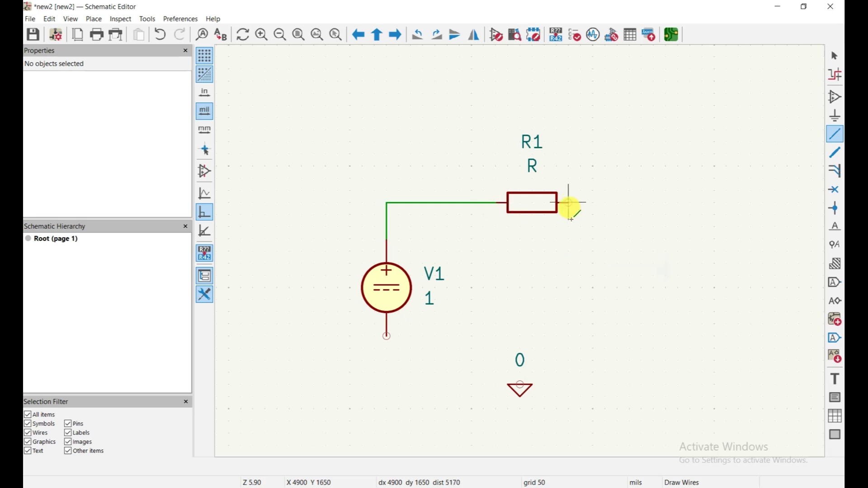
{"action": "left_click", "coordinate": [618, 372]}
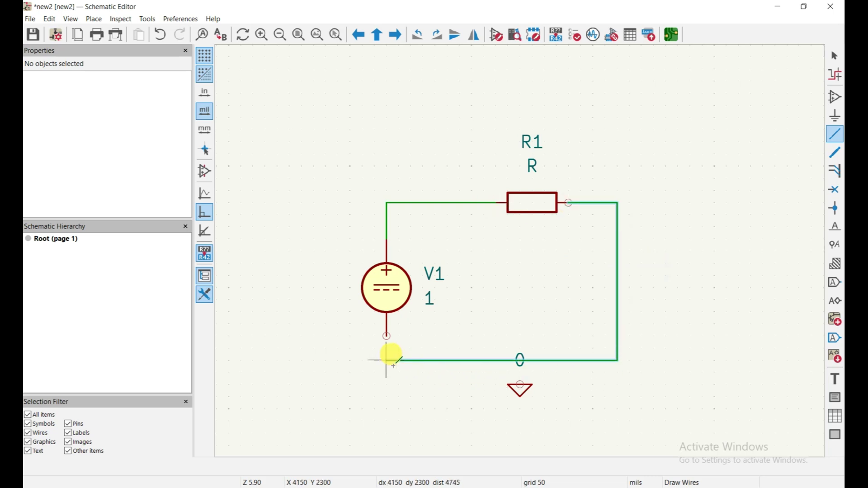
{"action": "left_click", "coordinate": [387, 348]}
{"action": "left_click", "coordinate": [387, 336]}
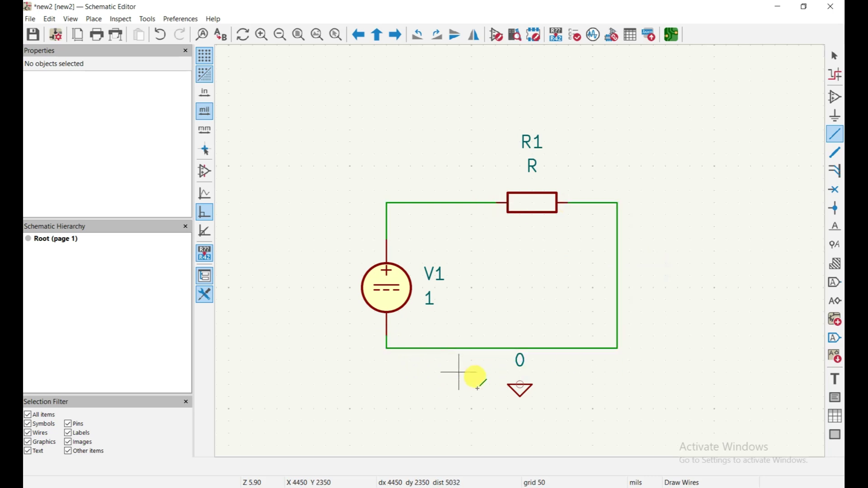
Step: Wire the 0 reference symbol straight up to the circuit's lower wire and return to item selection
{"action": "left_click", "coordinate": [520, 385]}
{"action": "left_click", "coordinate": [520, 348]}
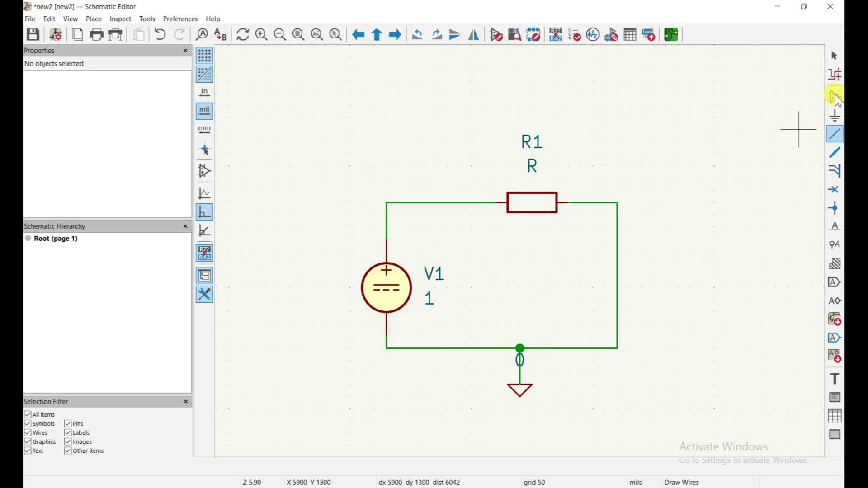
{"action": "left_click", "coordinate": [837, 56]}
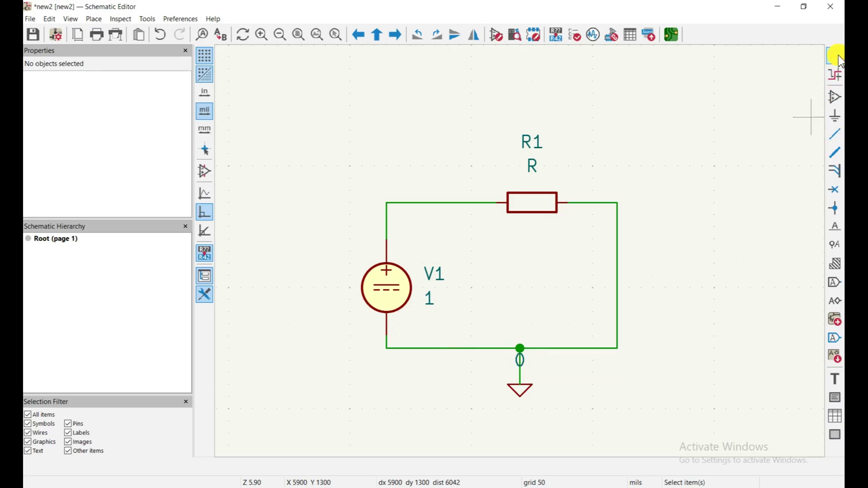
{"action": "left_click", "coordinate": [633, 123]}
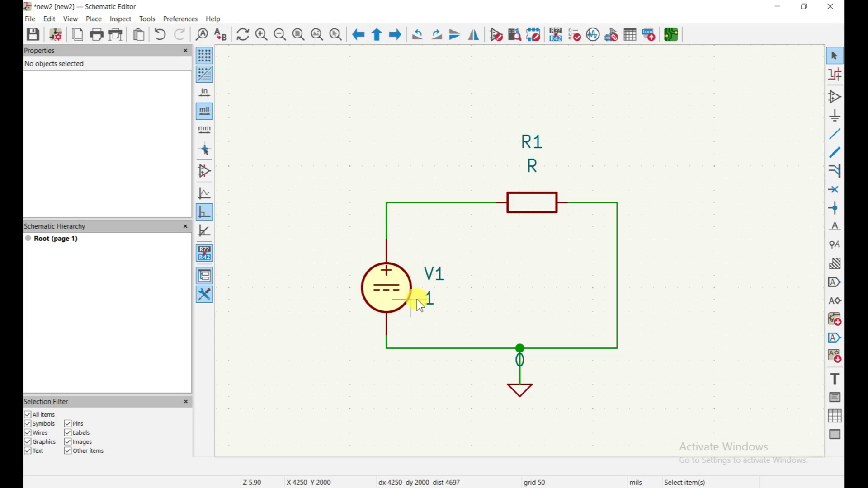
Step: Set the value of voltage source V1 to 5 in its symbol properties
{"action": "double_click", "coordinate": [389, 283]}
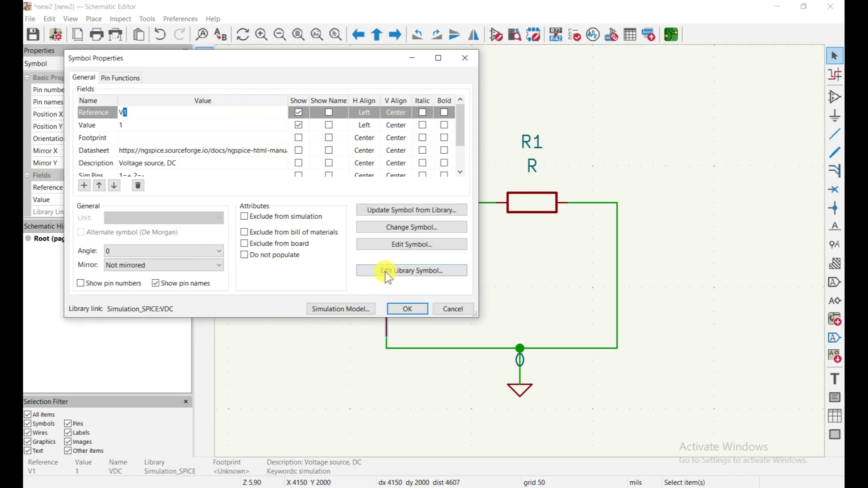
{"action": "left_click_drag", "start_coordinate": [105, 61], "coordinate": [397, 137]}
{"action": "left_click", "coordinate": [387, 200]}
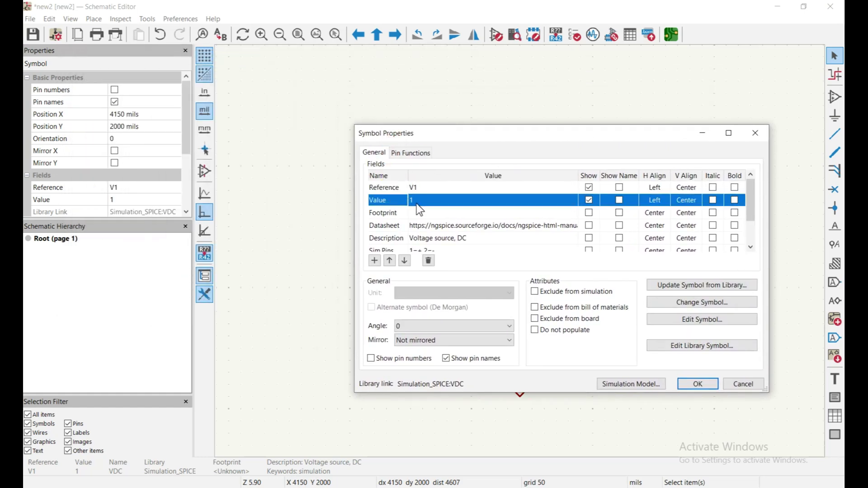
{"action": "left_click", "coordinate": [425, 200]}
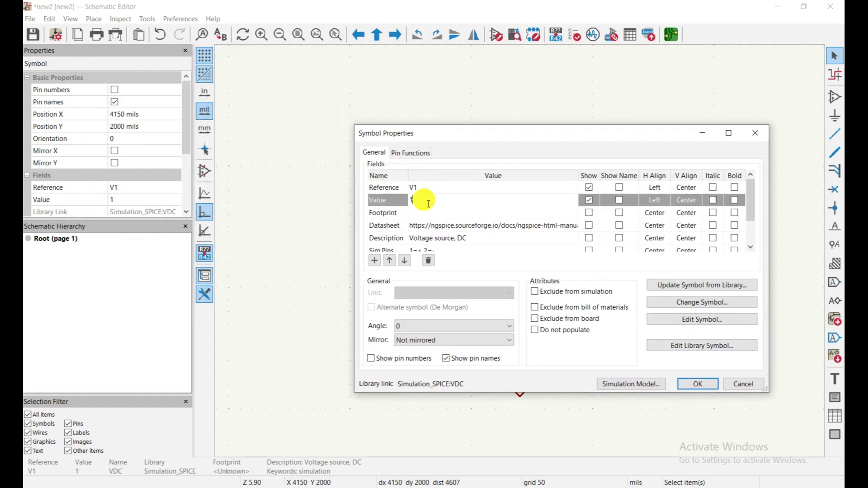
{"action": "key", "text": "BackSpace"}
{"action": "type", "text": "5"}
{"action": "key", "text": "Return"}
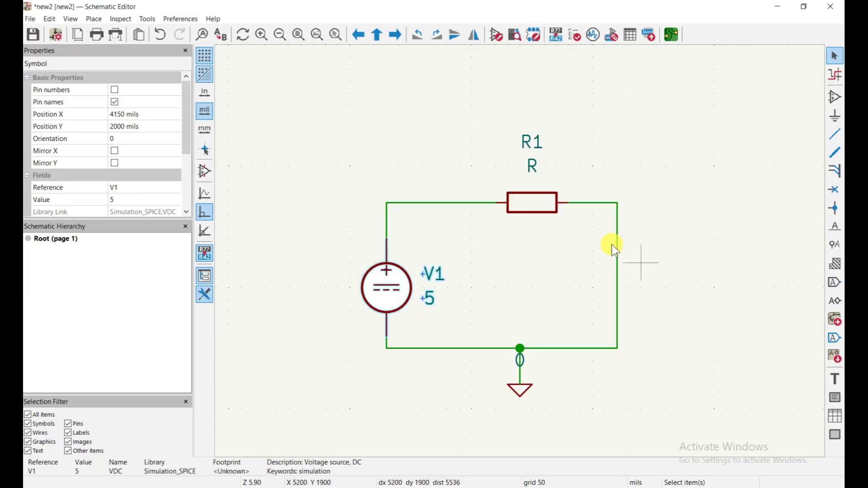
Step: Set the value of resistor R1 to 470 without a unit prefix in its symbol properties
{"action": "double_click", "coordinate": [528, 199]}
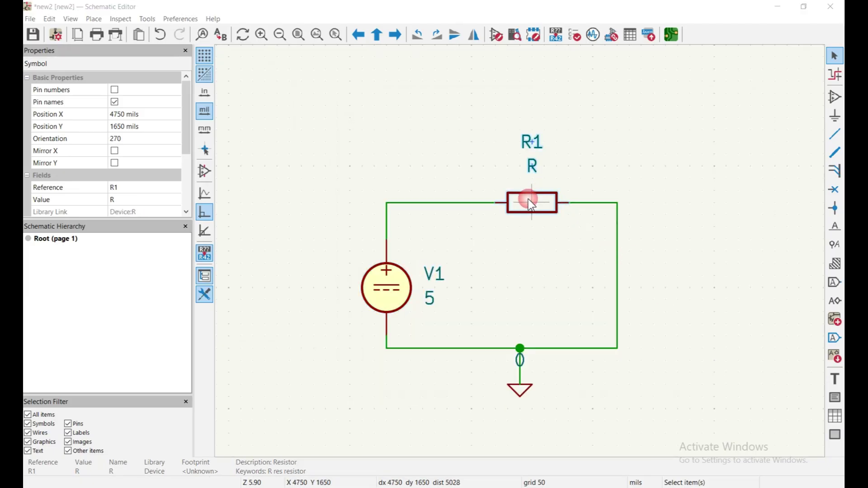
{"action": "left_click", "coordinate": [433, 199]}
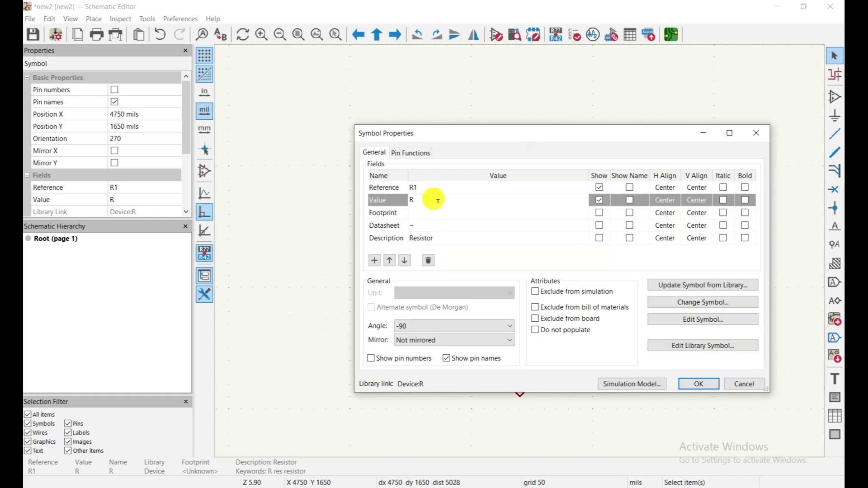
{"action": "key", "text": "BackSpace"}
{"action": "type", "text": "470"}
{"action": "type", "text": "m"}
{"action": "key", "text": "BackSpace"}
{"action": "type", "text": "k"}
{"action": "key", "text": "BackSpace"}
{"action": "type", "text": "M"}
{"action": "key", "text": "BackSpace"}
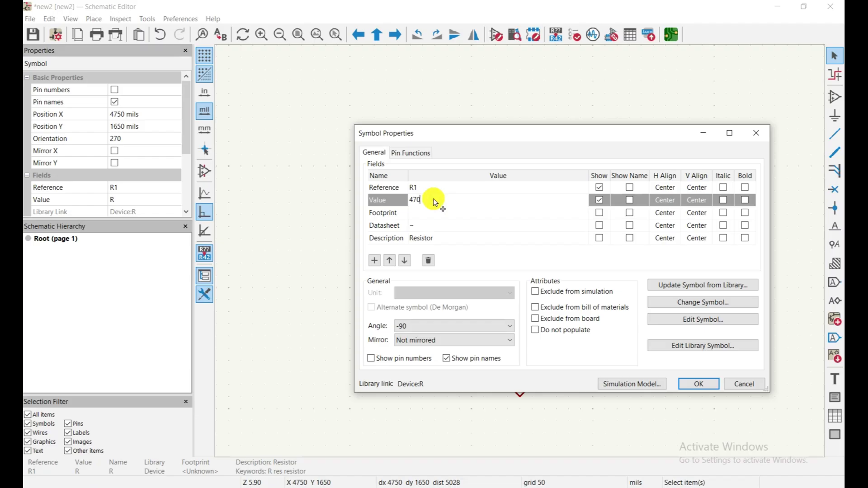
{"action": "left_click", "coordinate": [696, 384]}
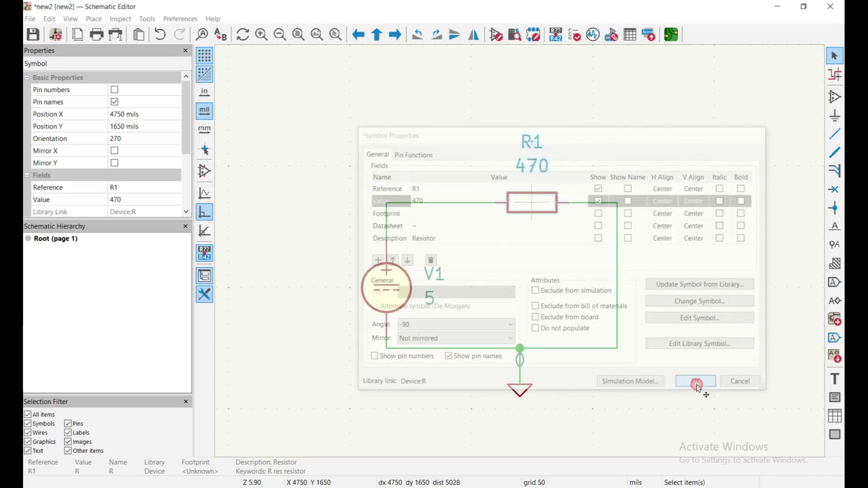
{"action": "left_click", "coordinate": [580, 162]}
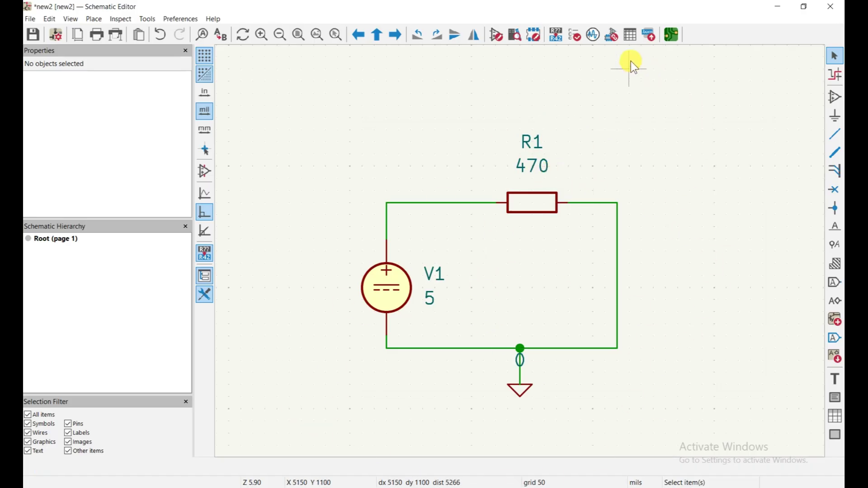
{"action": "left_click", "coordinate": [593, 35]}
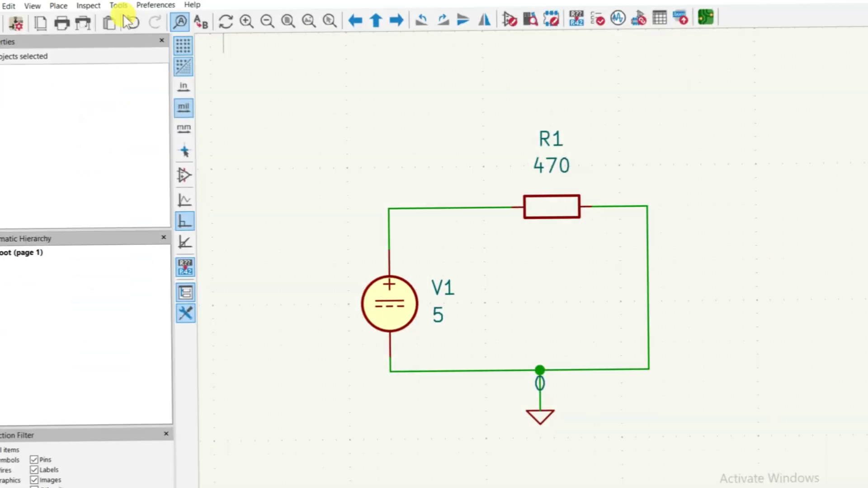
{"action": "left_click", "coordinate": [145, 19]}
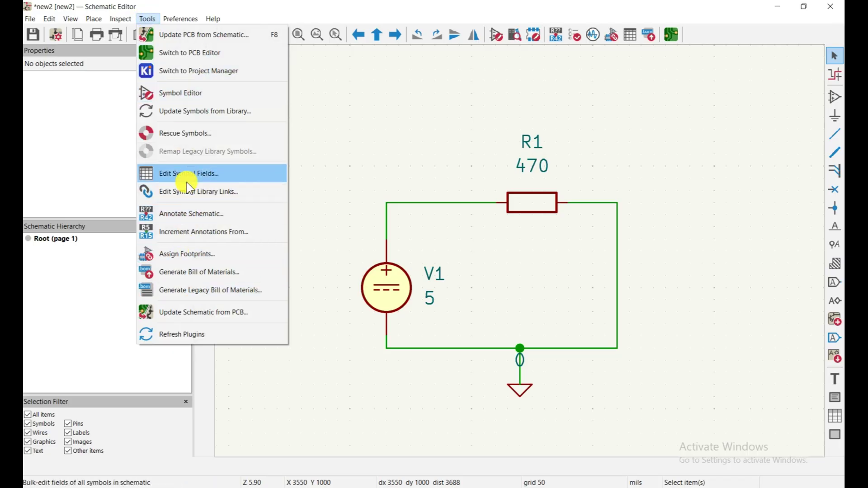
{"action": "left_click", "coordinate": [439, 96]}
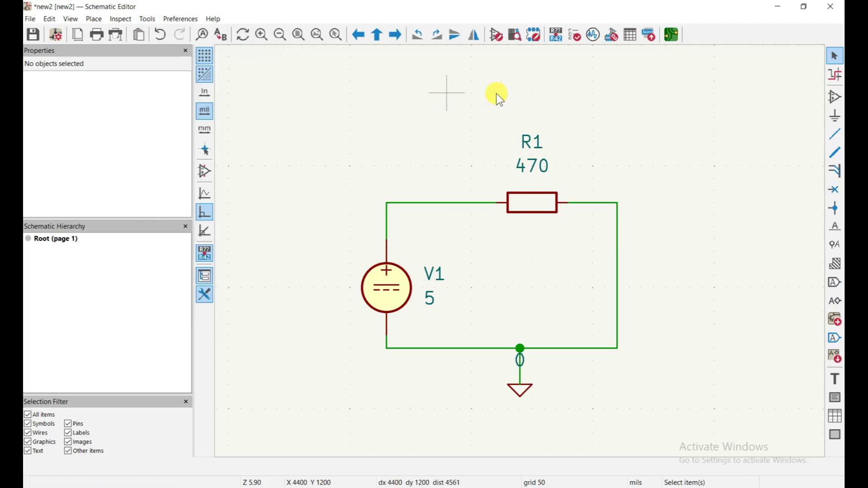
Step: Open the SPICE simulator and run a new OP (DC Operating Point) analysis with the default save options and PSpice and LTSpice compatibility
{"action": "left_click", "coordinate": [593, 34]}
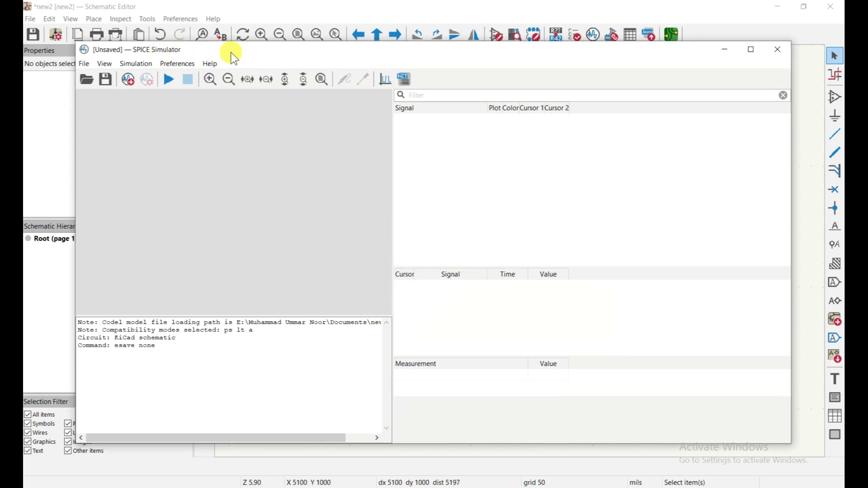
{"action": "left_click", "coordinate": [169, 78]}
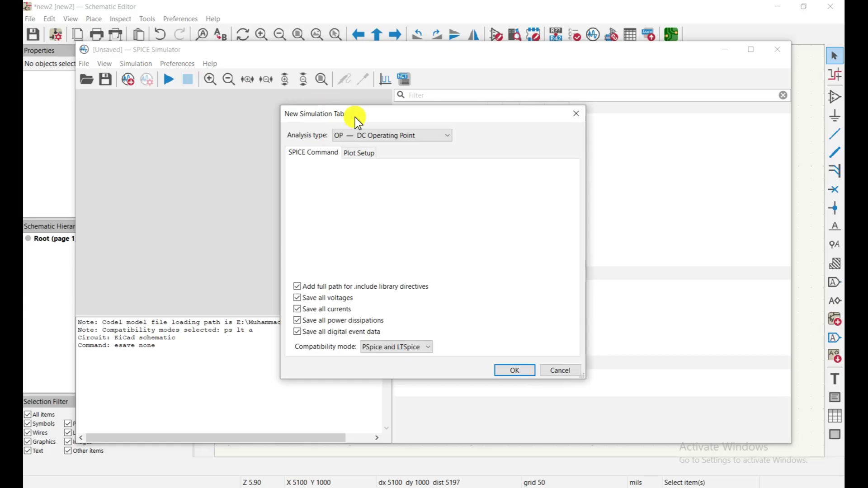
{"action": "left_click_drag", "start_coordinate": [355, 118], "coordinate": [352, 110]}
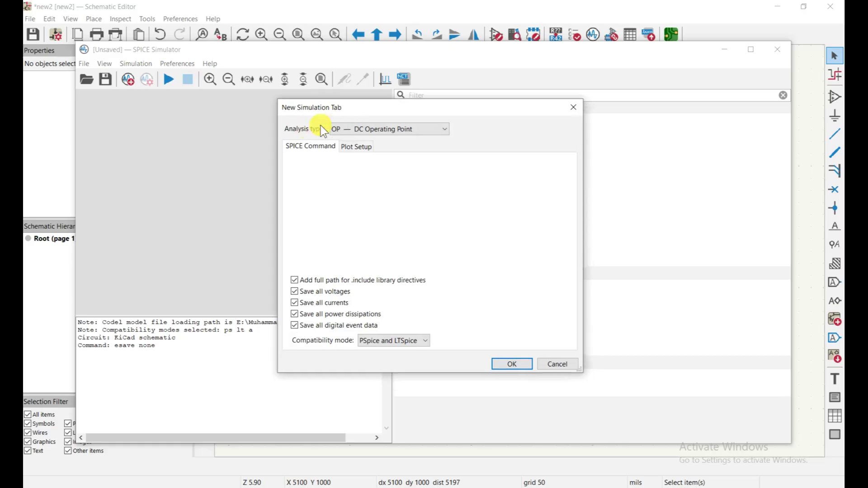
{"action": "left_click", "coordinate": [391, 131]}
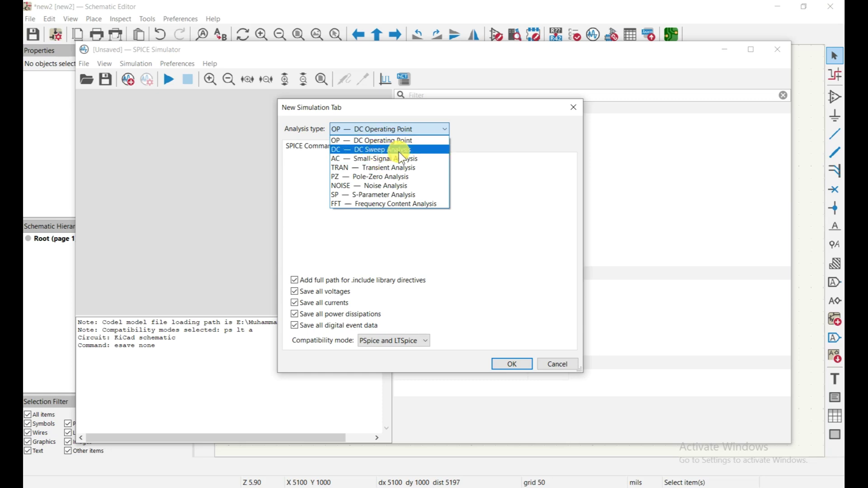
{"action": "left_click", "coordinate": [375, 140]}
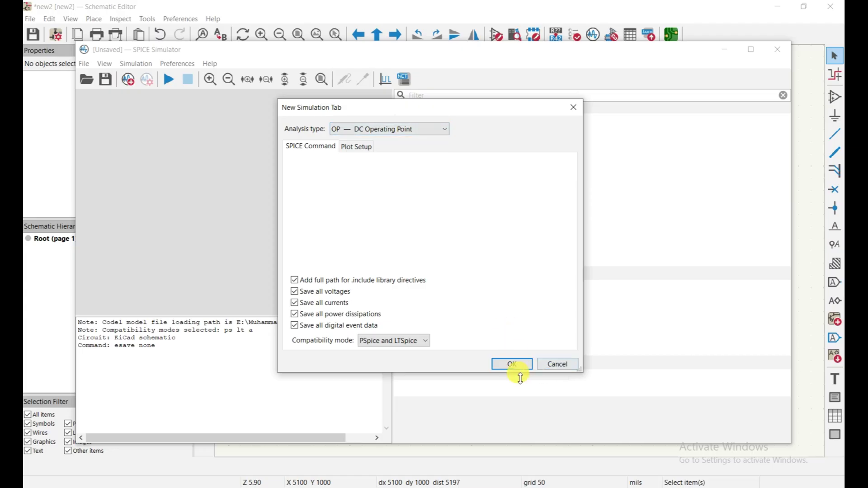
{"action": "left_click", "coordinate": [511, 362]}
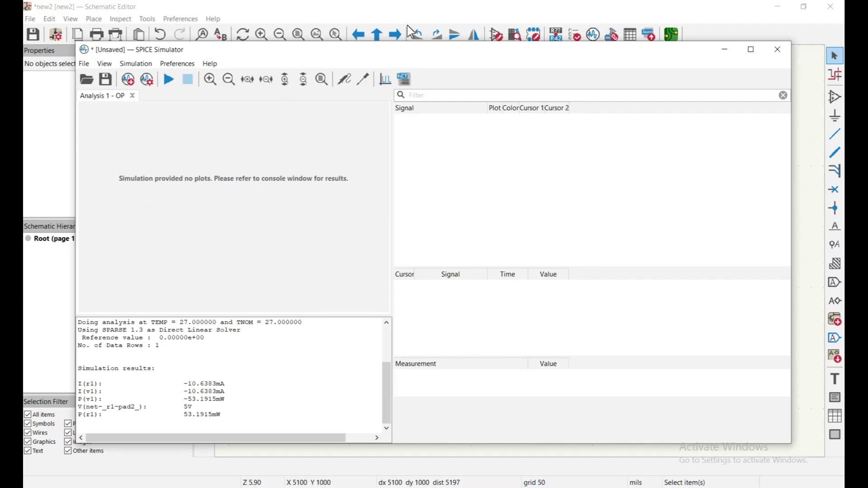
Step: Examine the currents, powers and node voltage of R1 and V1 in the simulation console, and return to the schematic
{"action": "left_click", "coordinate": [281, 380]}
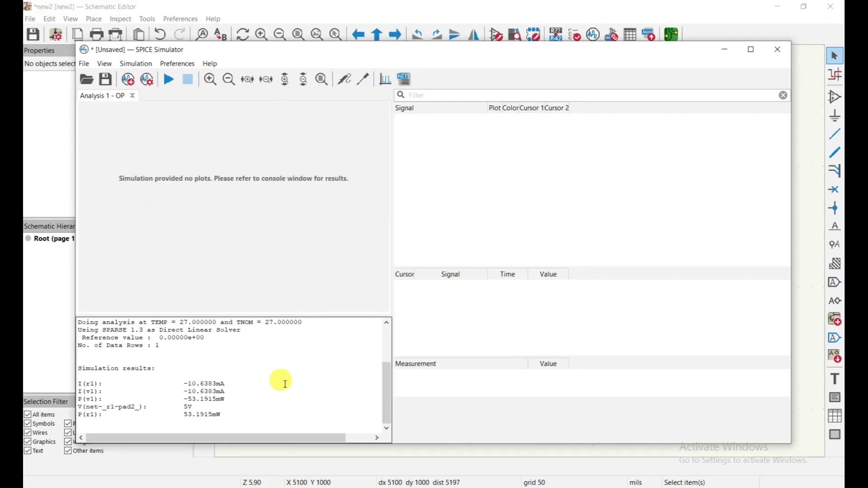
{"action": "left_click", "coordinate": [612, 105]}
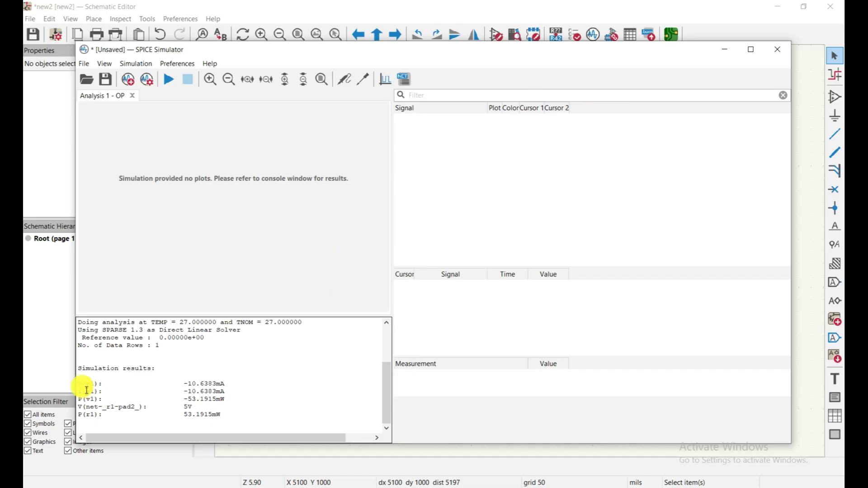
{"action": "left_click_drag", "start_coordinate": [78, 385], "coordinate": [95, 384]}
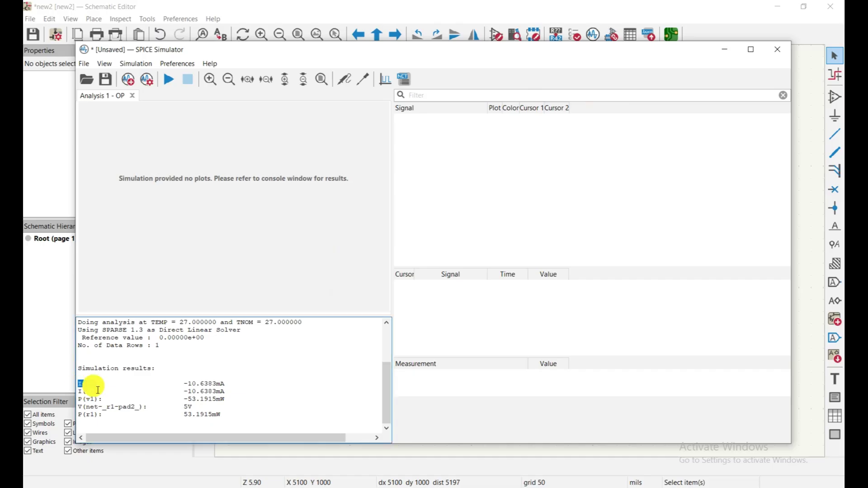
{"action": "left_click_drag", "start_coordinate": [167, 384], "coordinate": [230, 394]}
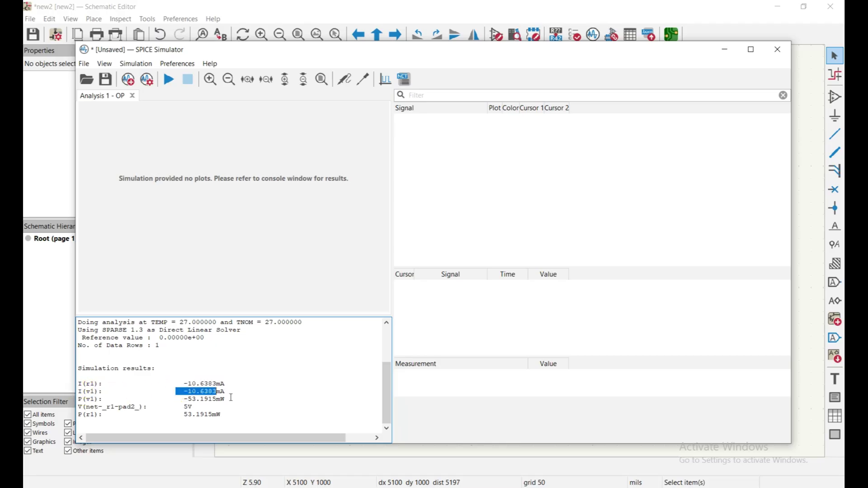
{"action": "left_click", "coordinate": [303, 205]}
{"action": "left_click_drag", "start_coordinate": [168, 399], "coordinate": [259, 402]}
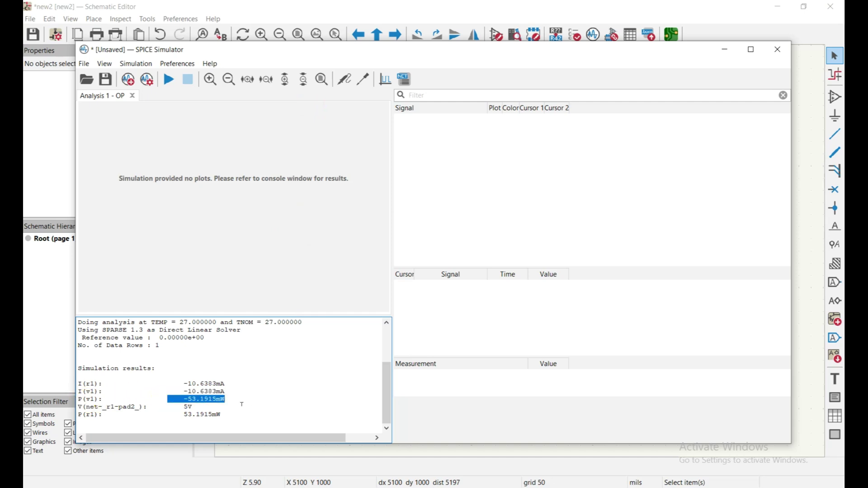
{"action": "left_click_drag", "start_coordinate": [180, 407], "coordinate": [192, 409]}
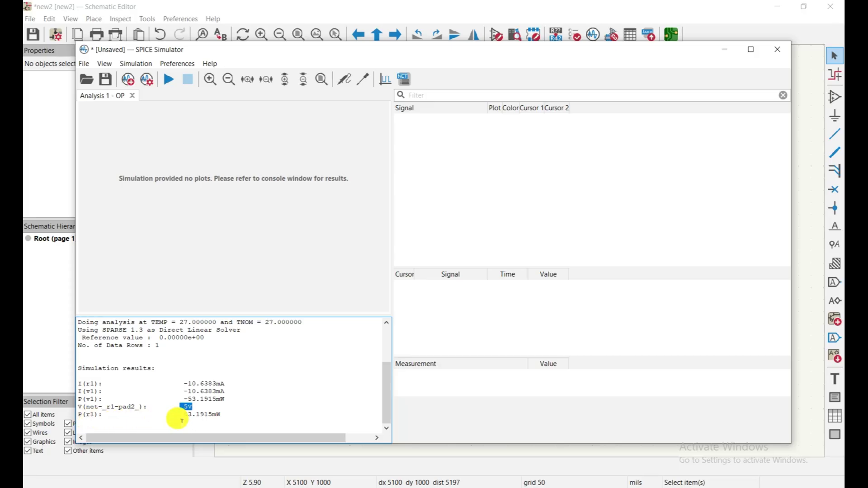
{"action": "left_click_drag", "start_coordinate": [176, 415], "coordinate": [237, 414]}
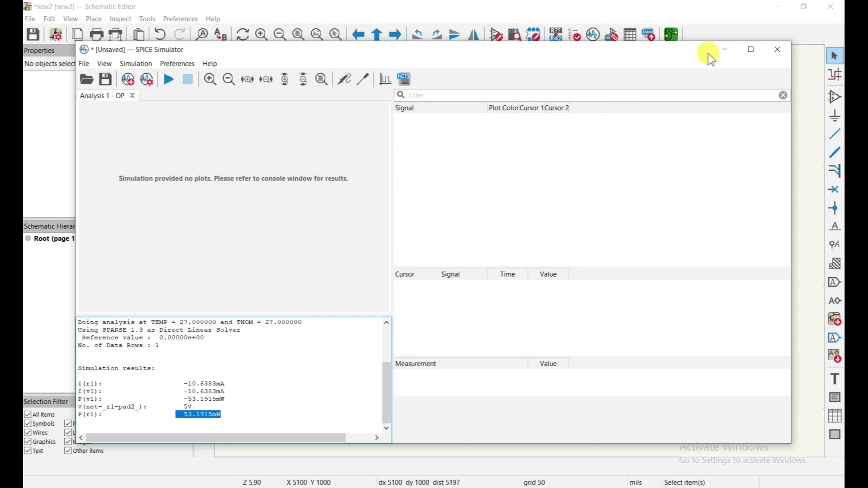
{"action": "left_click", "coordinate": [724, 50]}
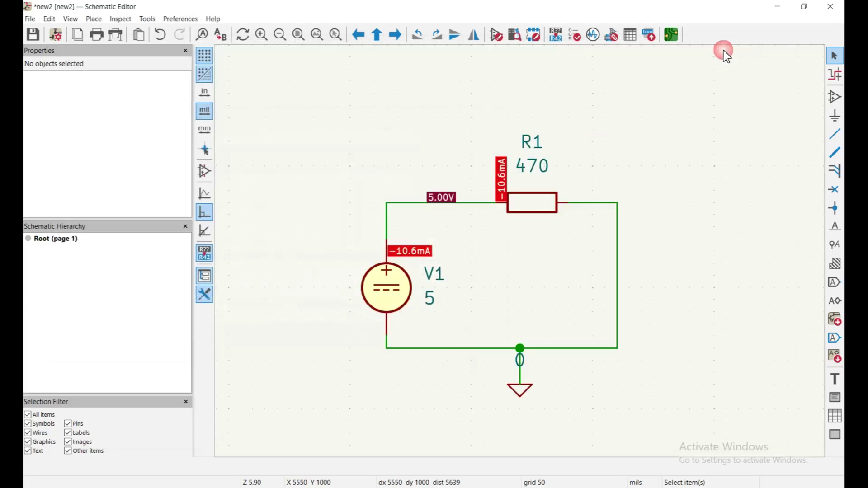
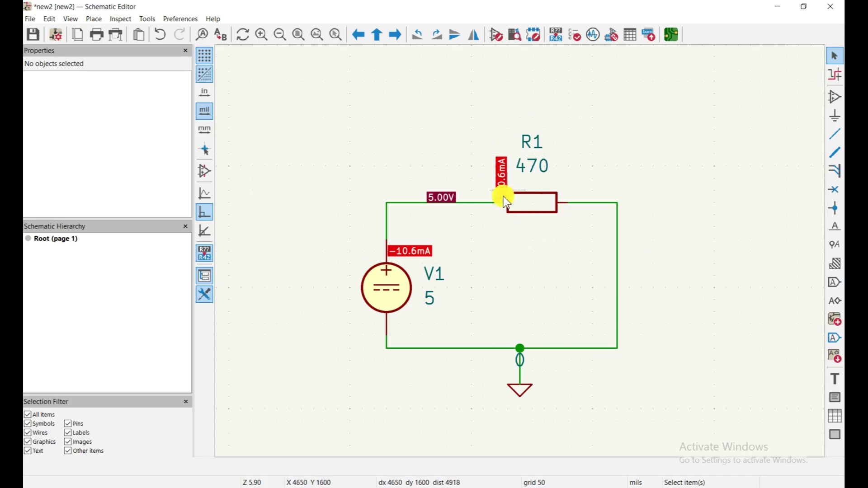
Step: Shift R1 slightly up and to the left with its wires attached, and place a duplicate of it directly below
{"action": "left_click", "coordinate": [541, 204]}
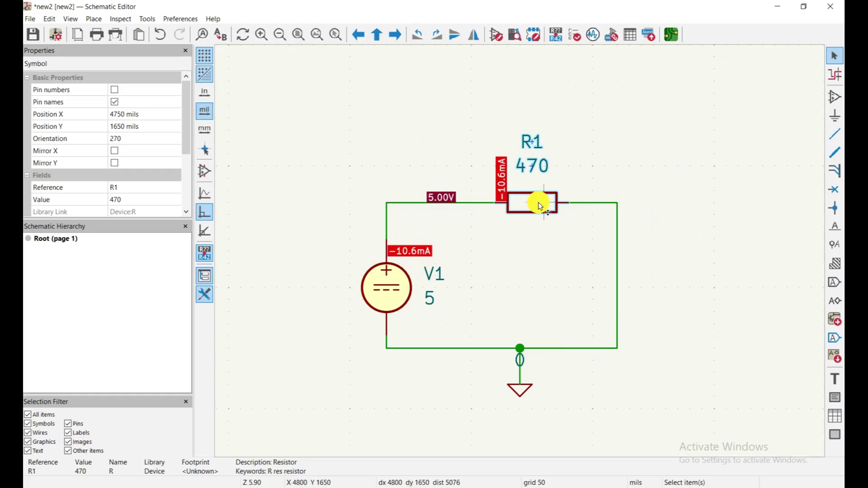
{"action": "mouse_move", "coordinate": [540, 204]}
{"action": "left_mouse_down"}
{"action": "mouse_move", "coordinate": [537, 230]}
{"action": "mouse_move", "coordinate": [528, 192]}
{"action": "left_mouse_up"}
{"action": "key", "text": "ctrl+d"}
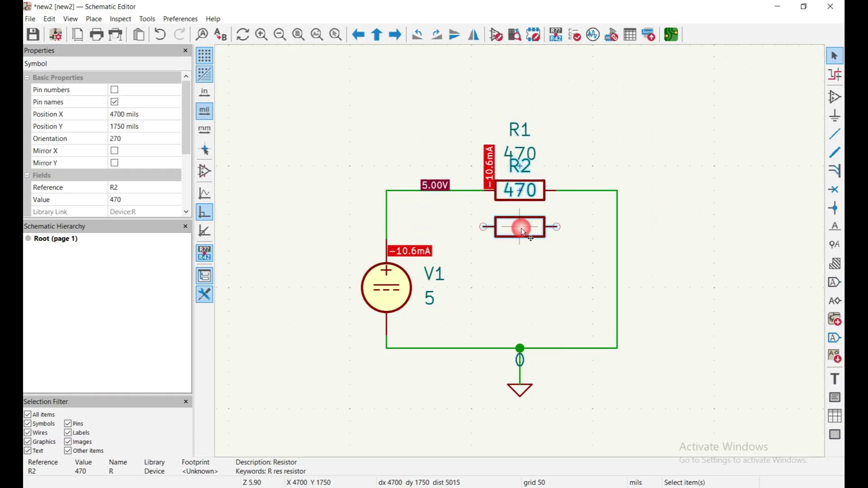
{"action": "left_click", "coordinate": [523, 232]}
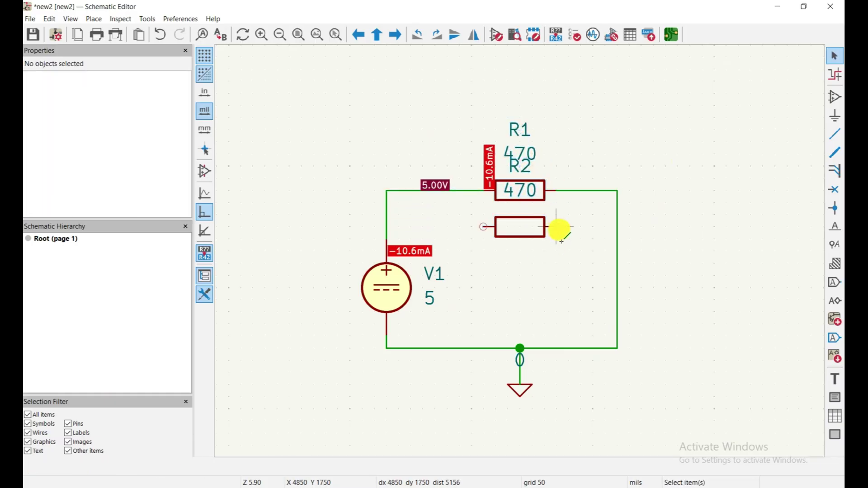
Step: Wire both ends of R2 to the wires beside R1 to form a parallel branch, and move R2 lower, clear of R1
{"action": "key", "text": "w"}
{"action": "left_click", "coordinate": [582, 191]}
{"action": "key", "text": "Escape"}
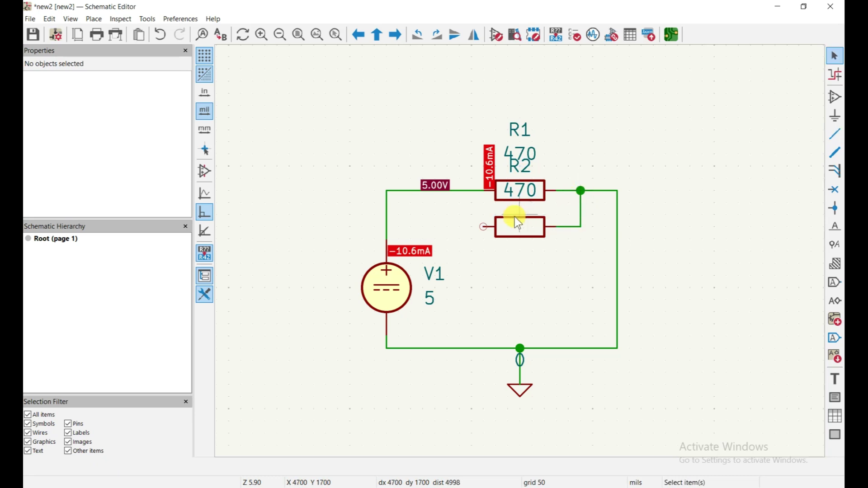
{"action": "left_click", "coordinate": [484, 226]}
{"action": "left_click", "coordinate": [459, 191]}
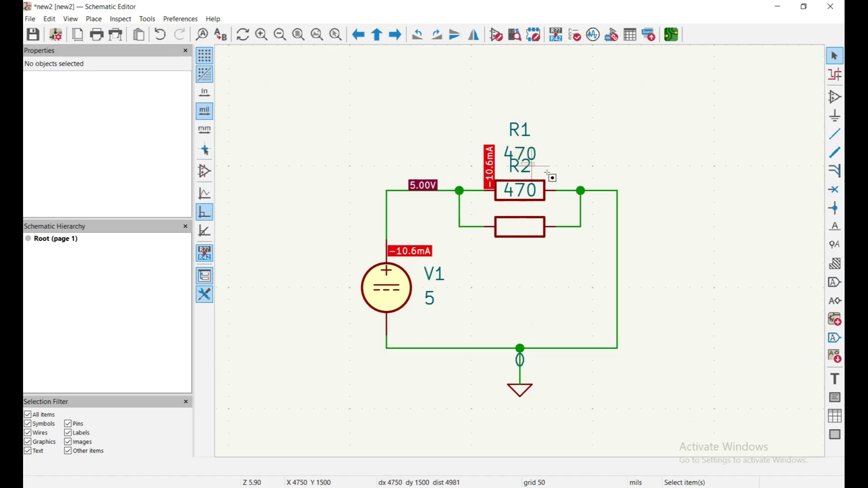
{"action": "left_click_drag", "start_coordinate": [526, 231], "coordinate": [526, 287]}
{"action": "left_click", "coordinate": [707, 239]}
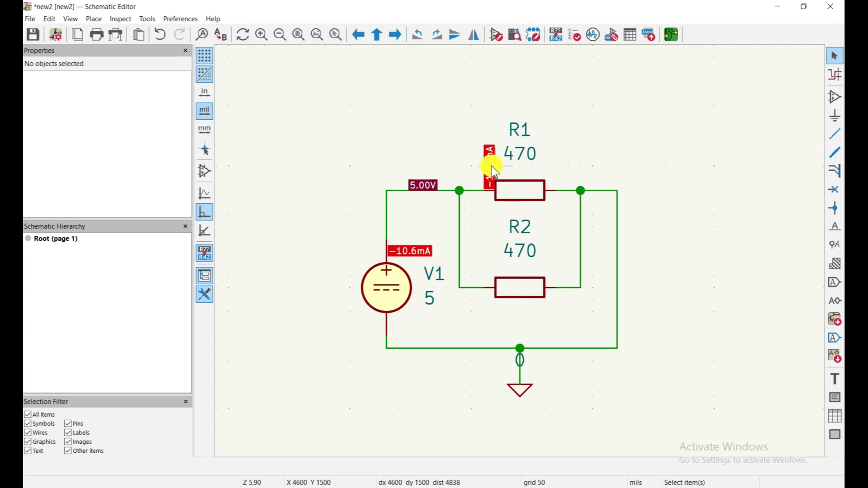
Step: Rerun the operating point simulation for the parallel resistors and return to the schematic
{"action": "left_click", "coordinate": [592, 35]}
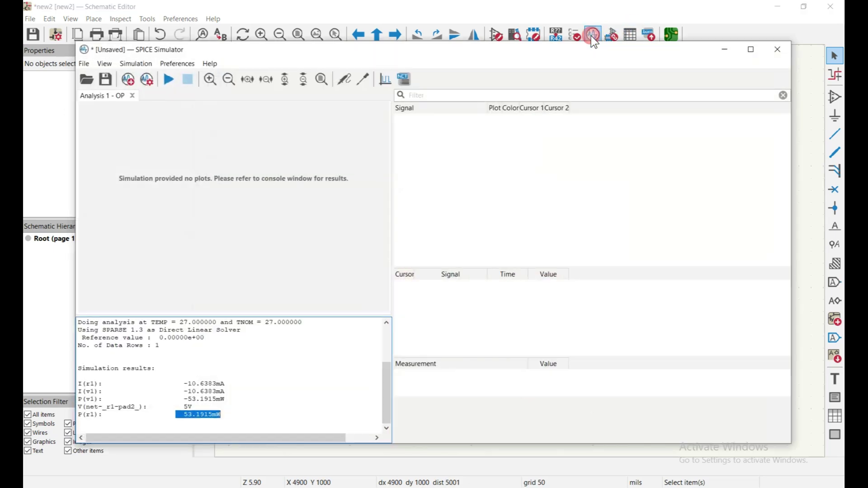
{"action": "left_click", "coordinate": [168, 80]}
{"action": "left_click", "coordinate": [725, 53]}
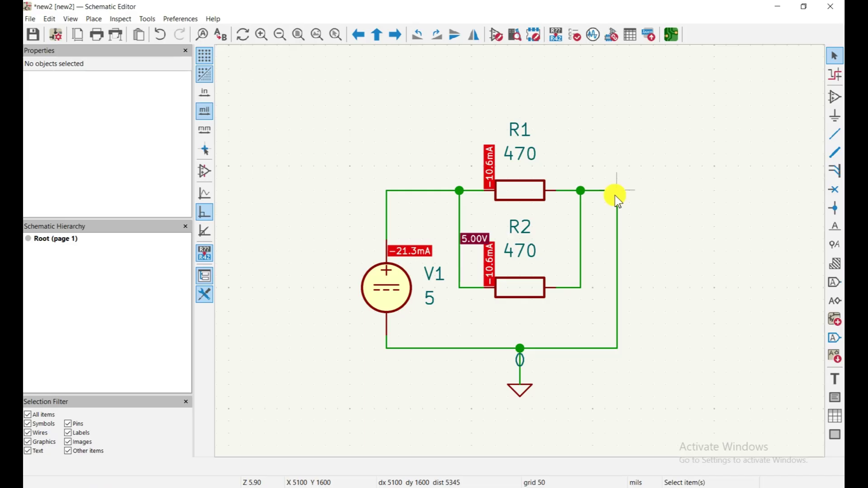
Step: Remove the parallel branch wires and reposition R2 in series beyond R1's far end, with the loop closing back to V1 through it
{"action": "left_click", "coordinate": [516, 295]}
{"action": "key", "text": "Delete"}
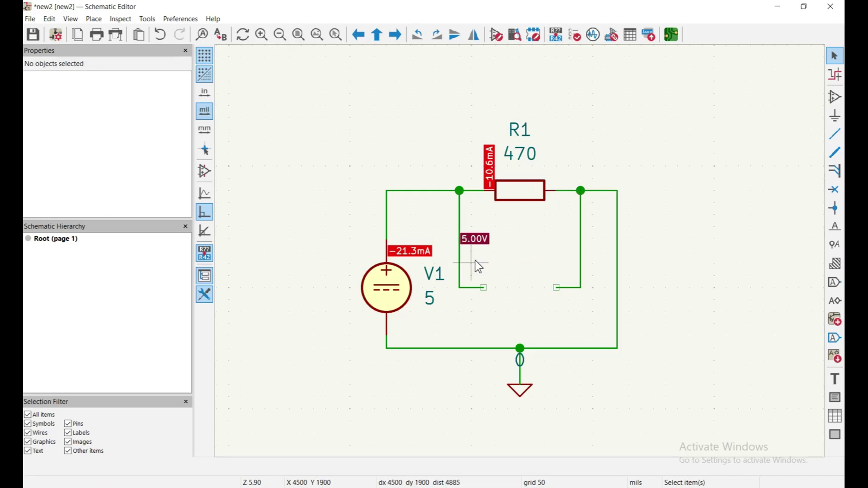
{"action": "key", "text": "ctrl+z"}
{"action": "key", "text": "g"}
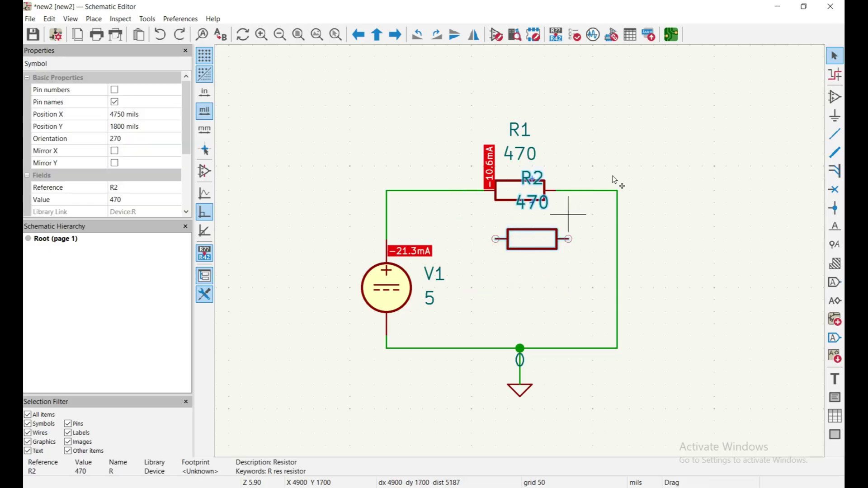
{"action": "left_click", "coordinate": [628, 156]}
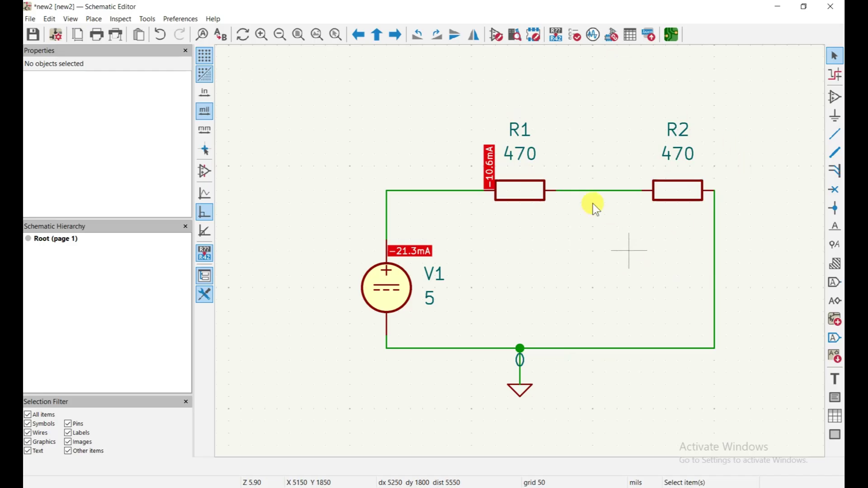
Step: Rerun the operating point simulation for the series resistors and return to the schematic
{"action": "left_click", "coordinate": [593, 35]}
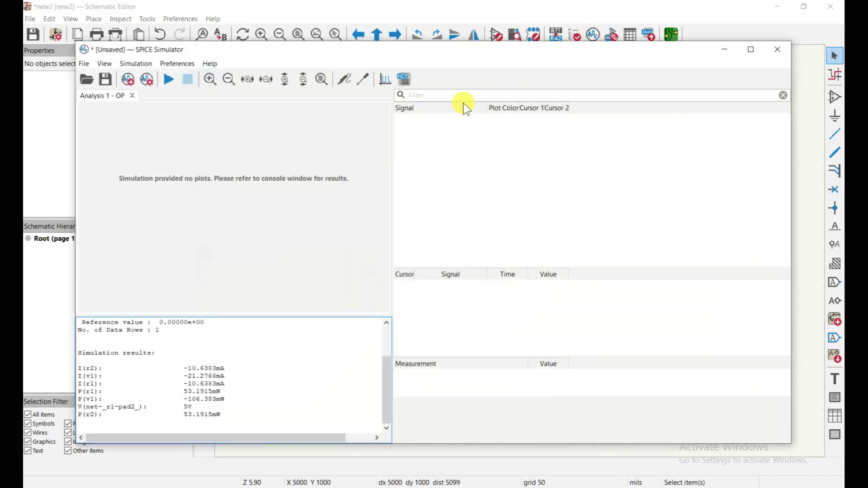
{"action": "left_click", "coordinate": [177, 80]}
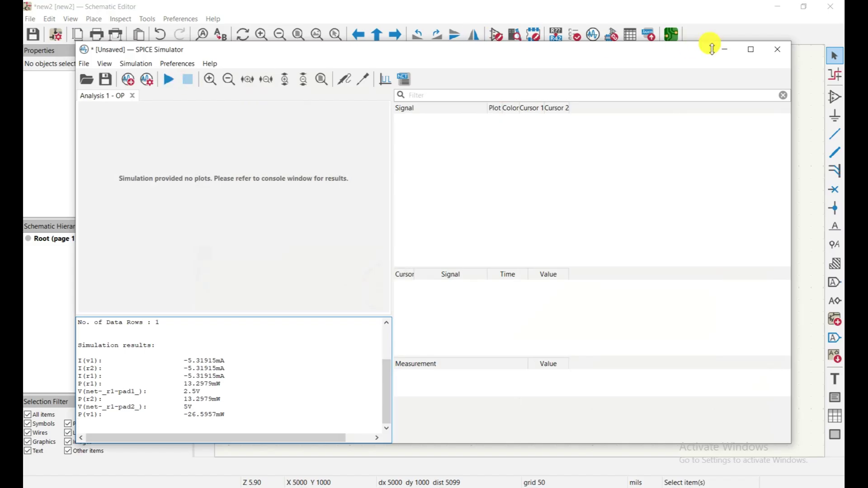
{"action": "left_click", "coordinate": [726, 51]}
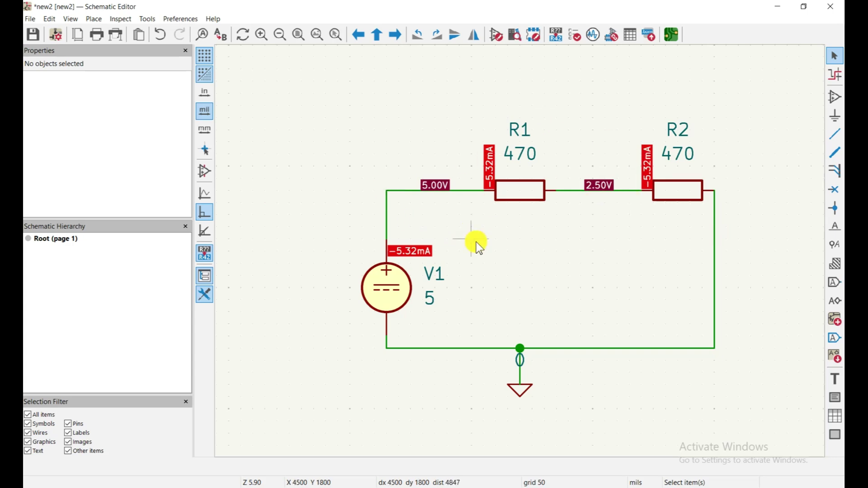
Step: Bring up the simulator and begin a new simulation tab using DC Sweep Analysis as the analysis type
{"action": "left_click", "coordinate": [594, 36]}
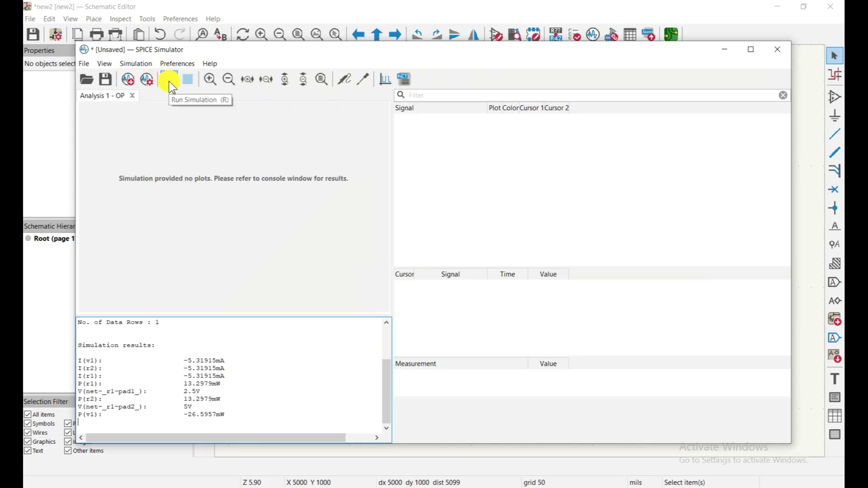
{"action": "left_click", "coordinate": [88, 63]}
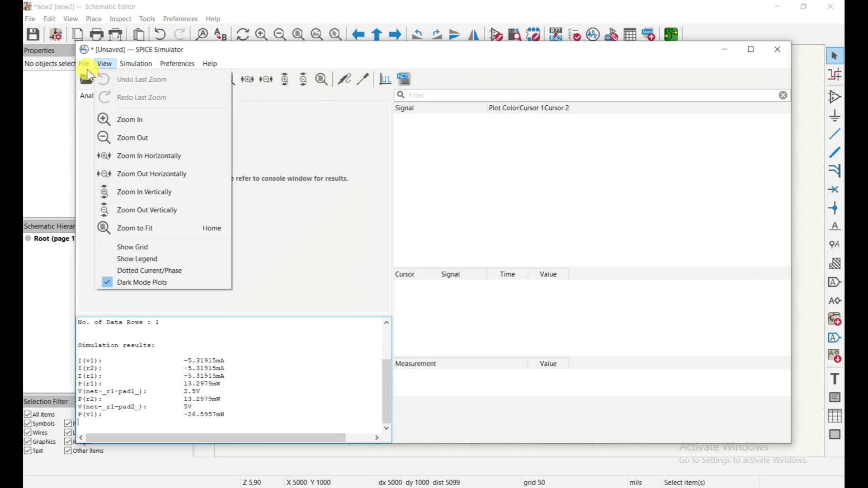
{"action": "left_click", "coordinate": [129, 81]}
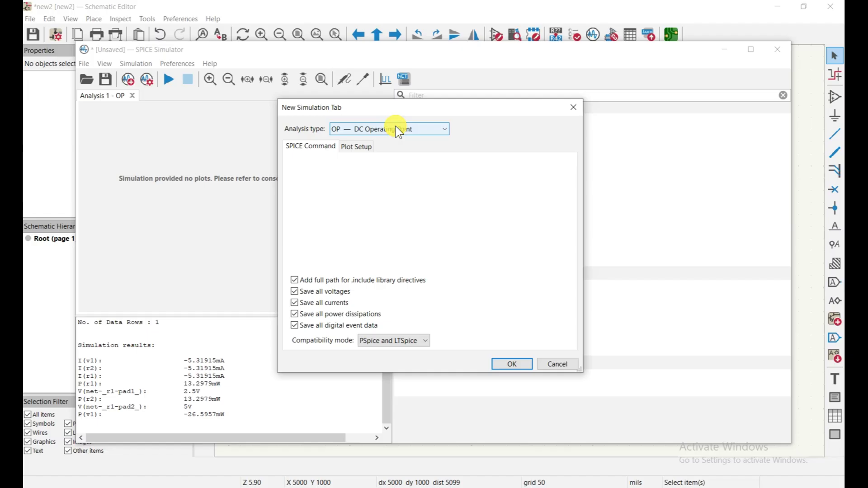
{"action": "left_click", "coordinate": [398, 132]}
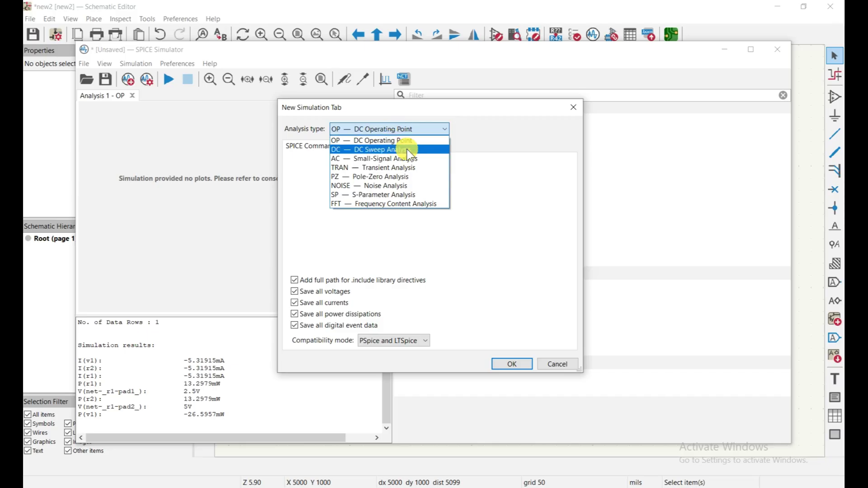
{"action": "left_click", "coordinate": [407, 150]}
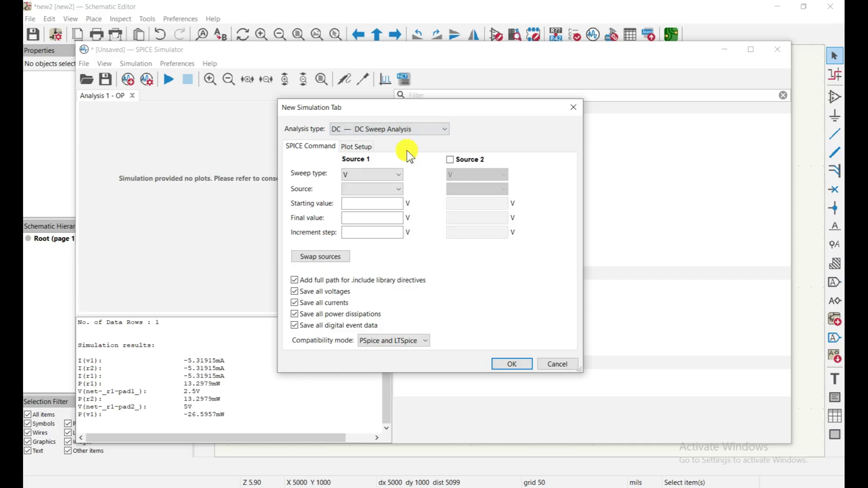
Step: Configure the DC sweep of source V1 from 0 V to 5 V in 0.5 V increments and create the analysis
{"action": "left_click", "coordinate": [371, 189]}
{"action": "left_click", "coordinate": [365, 202]}
{"action": "left_click", "coordinate": [379, 202]}
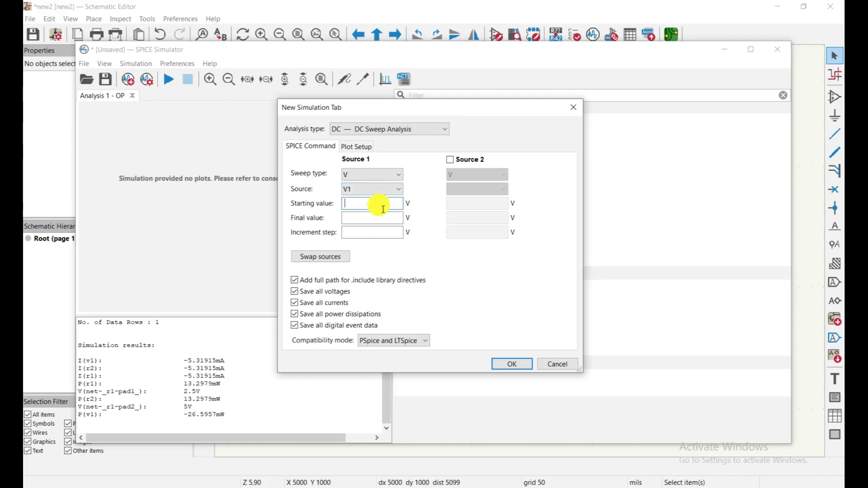
{"action": "type", "text": "0"}
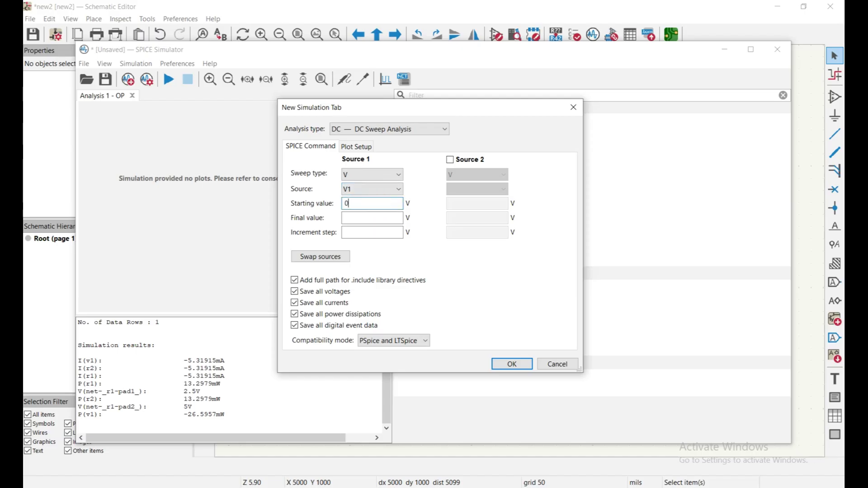
{"action": "left_click", "coordinate": [374, 221]}
{"action": "type", "text": "5"}
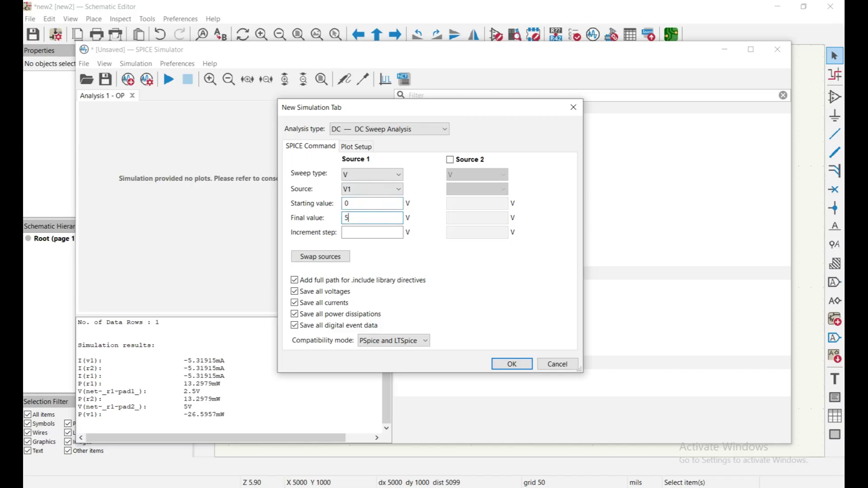
{"action": "left_click", "coordinate": [367, 234]}
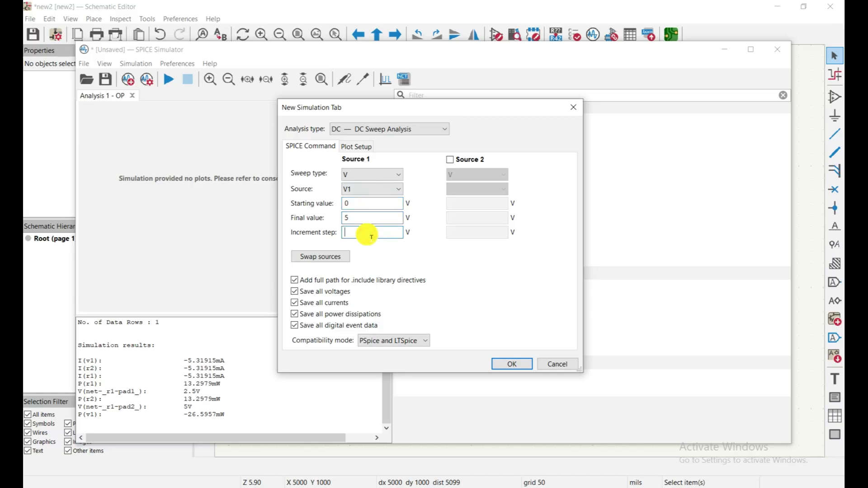
{"action": "type", "text": "0.5"}
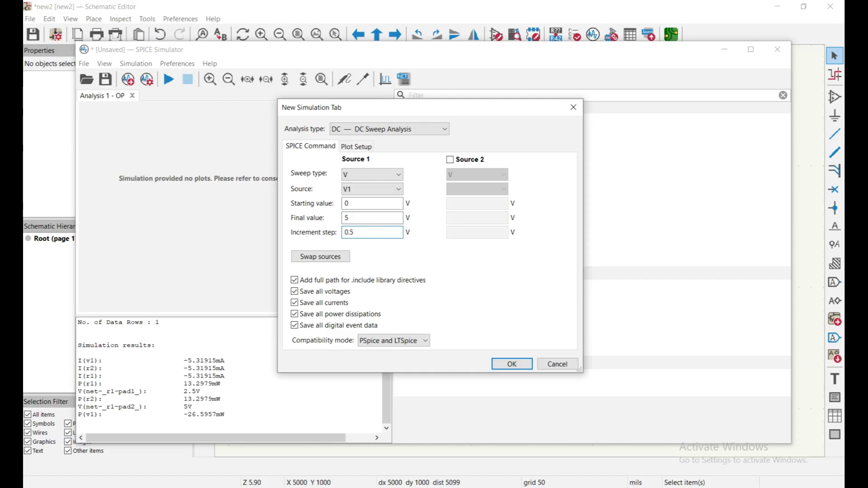
{"action": "key", "text": "Tab"}
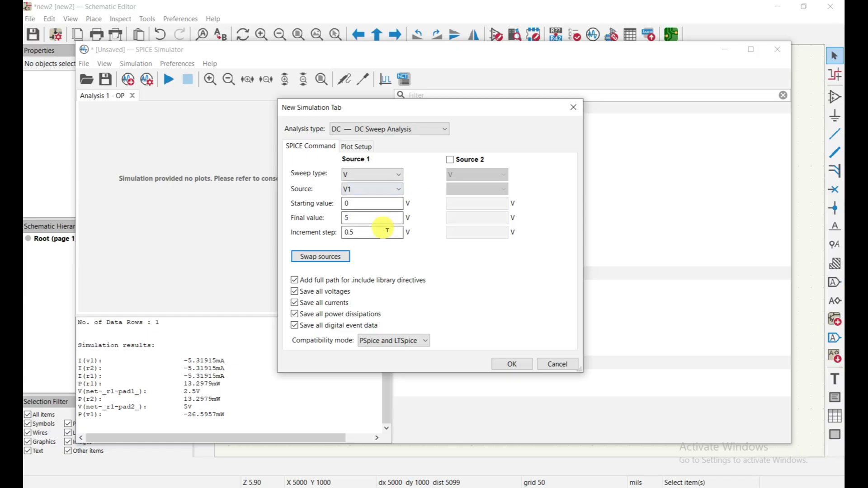
{"action": "left_click", "coordinate": [504, 365]}
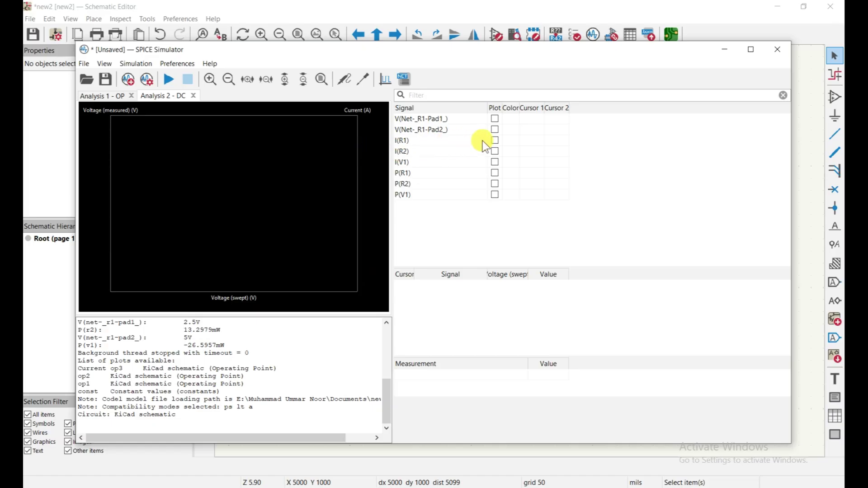
Step: Plot the current through R1, I(R1), and run the DC sweep
{"action": "left_click_drag", "start_coordinate": [481, 51], "coordinate": [511, 240]}
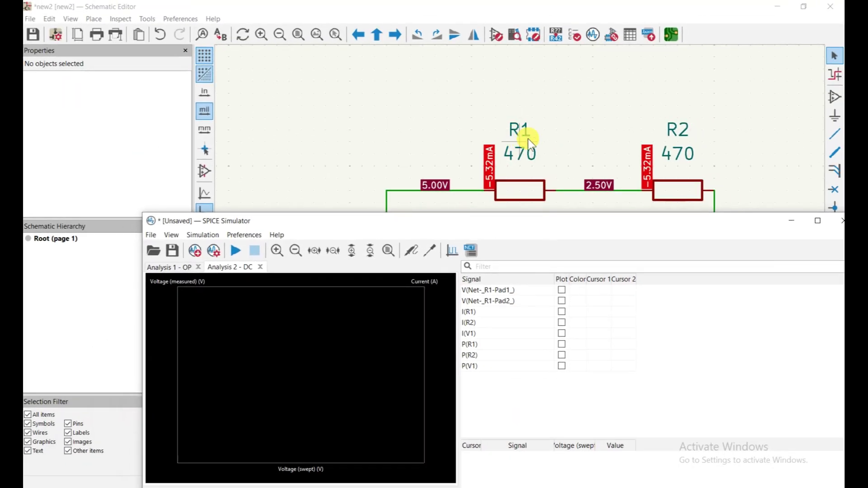
{"action": "left_click", "coordinate": [561, 312]}
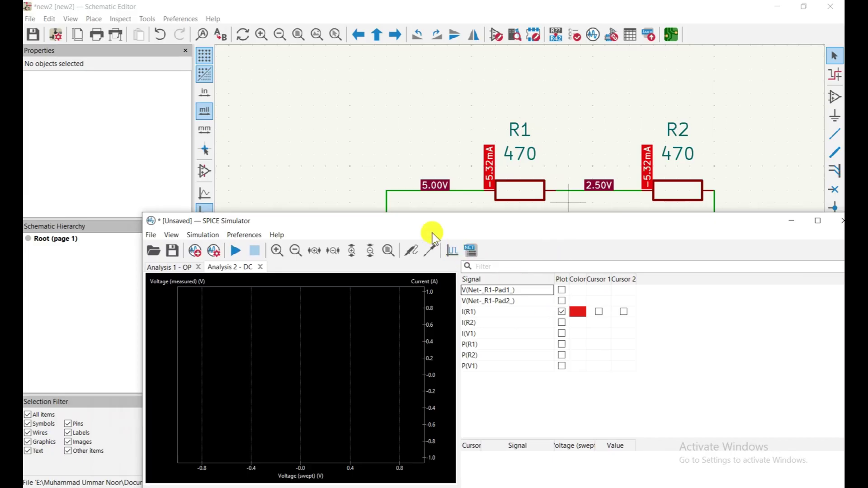
{"action": "left_click", "coordinate": [182, 157]}
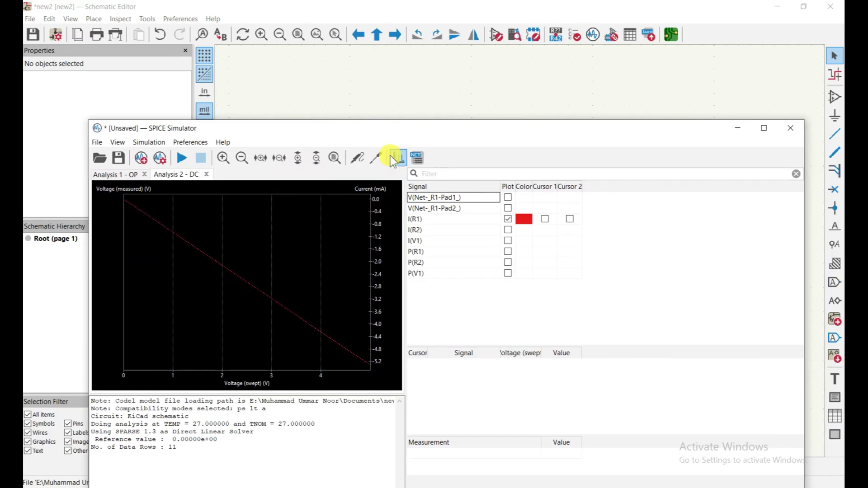
Step: Return to the schematic and delete the wires connecting V1 to R1, R1 to R2, and R2 to the ground line
{"action": "left_click_drag", "start_coordinate": [386, 132], "coordinate": [444, 236]}
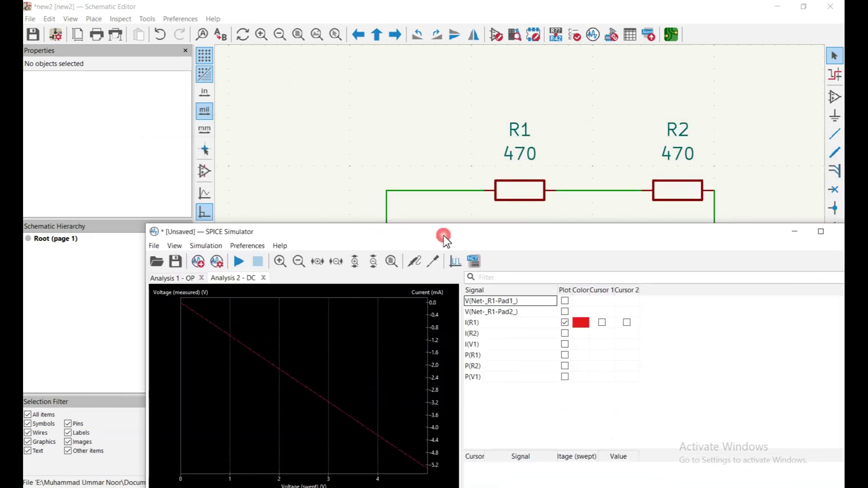
{"action": "left_click", "coordinate": [504, 202]}
{"action": "left_click", "coordinate": [518, 191]}
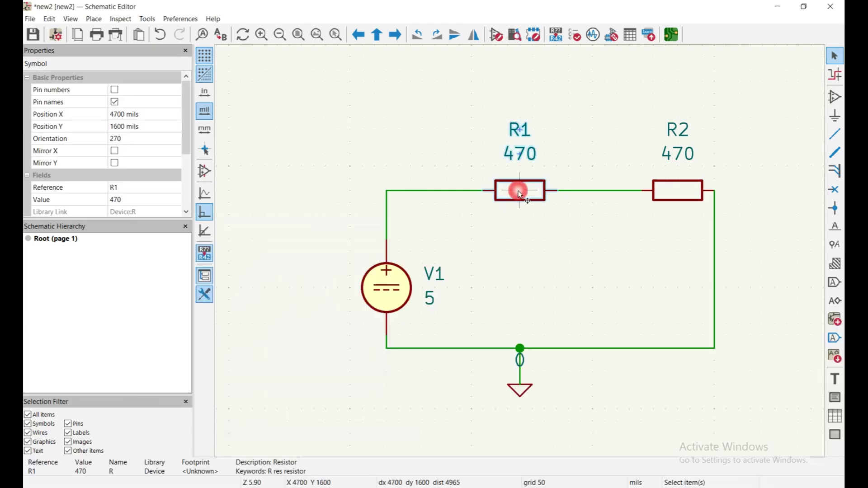
{"action": "left_click", "coordinate": [559, 194]}
{"action": "key", "text": "Delete"}
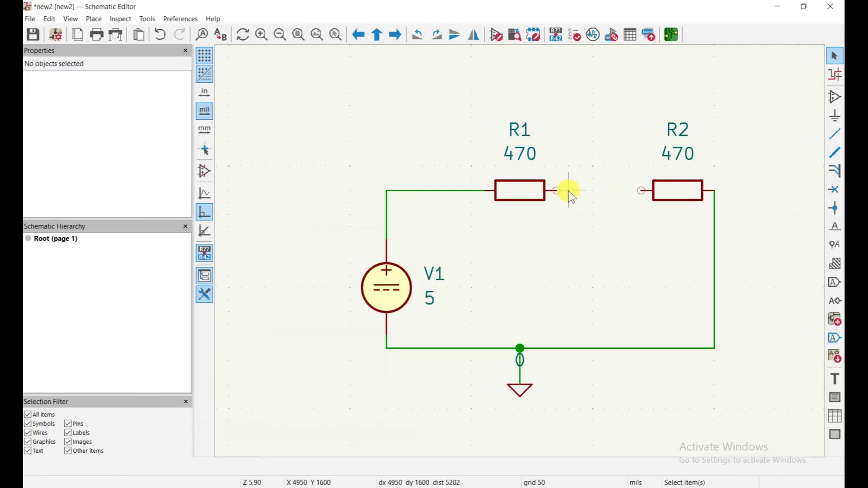
{"action": "left_click", "coordinate": [474, 191]}
{"action": "key", "text": "Delete"}
Step: Rotate R1 and R2 by 180 degrees each so their pin directions are reversed
{"action": "left_click", "coordinate": [530, 199]}
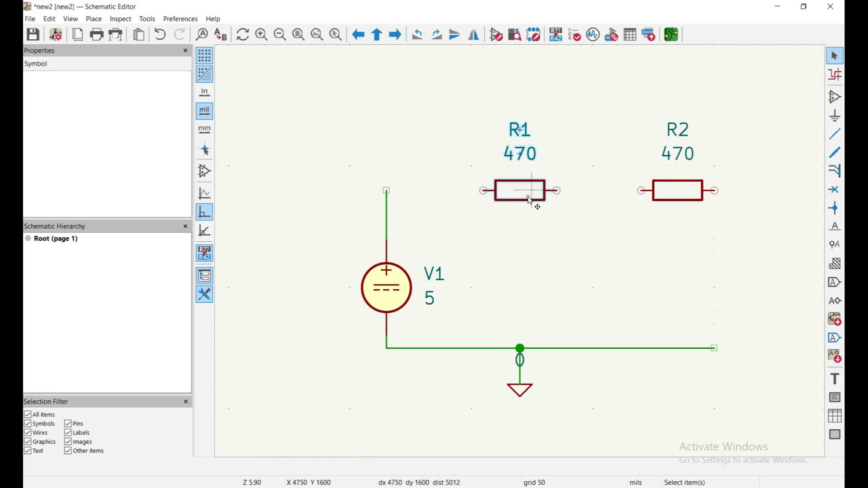
{"action": "key", "text": "r"}
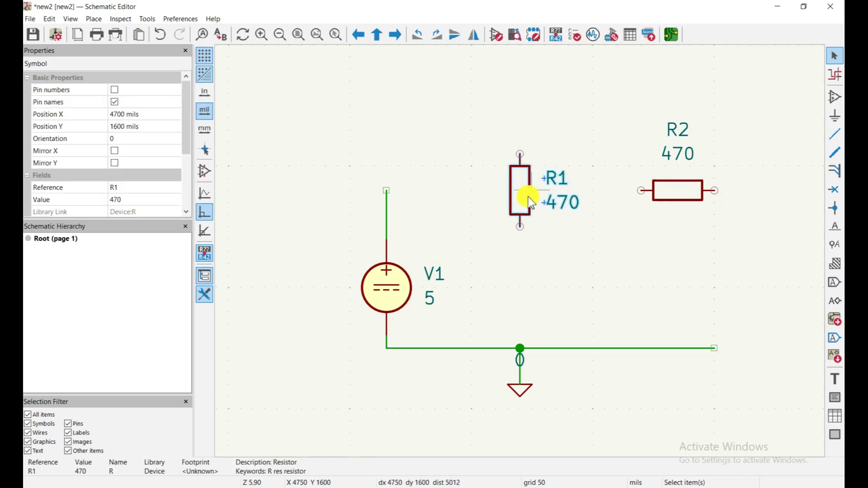
{"action": "key", "text": "r"}
{"action": "left_click", "coordinate": [674, 190]}
{"action": "key", "text": "r"}
{"action": "key", "text": "r"}
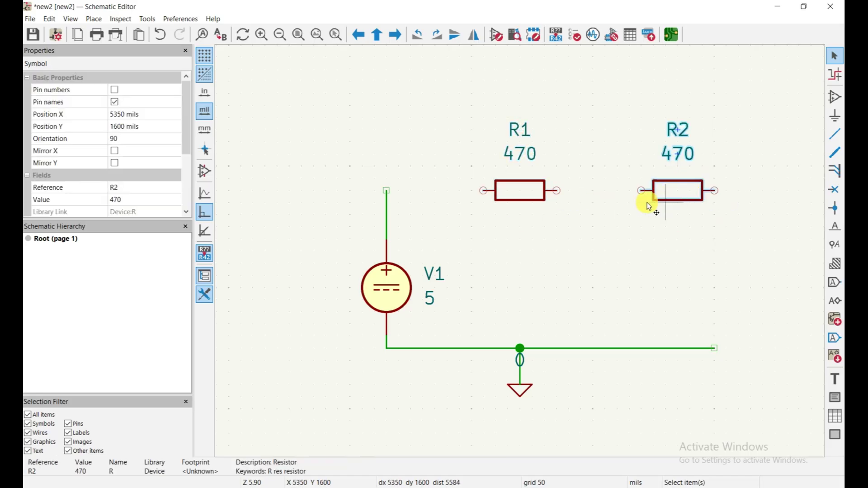
Step: Rewire V1 to R1, R1 to R2, and R2's far end down to the ground line to close the series loop
{"action": "left_click", "coordinate": [592, 193]}
{"action": "key", "text": "w"}
{"action": "left_click", "coordinate": [484, 190]}
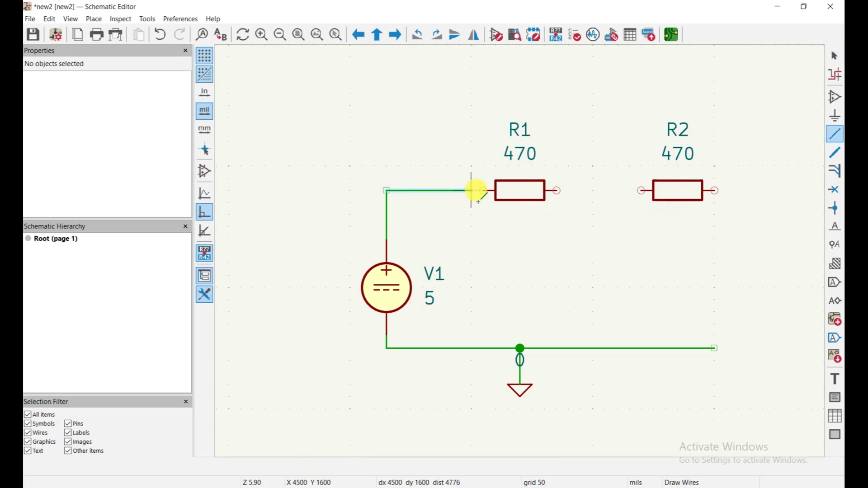
{"action": "left_click", "coordinate": [557, 190]}
{"action": "left_click", "coordinate": [642, 190]}
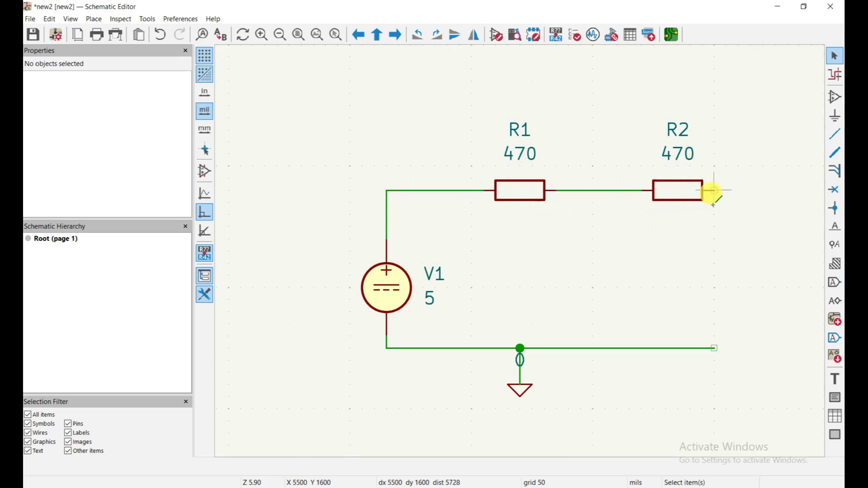
{"action": "key", "text": "w"}
{"action": "left_click", "coordinate": [714, 348]}
{"action": "key", "text": "Escape"}
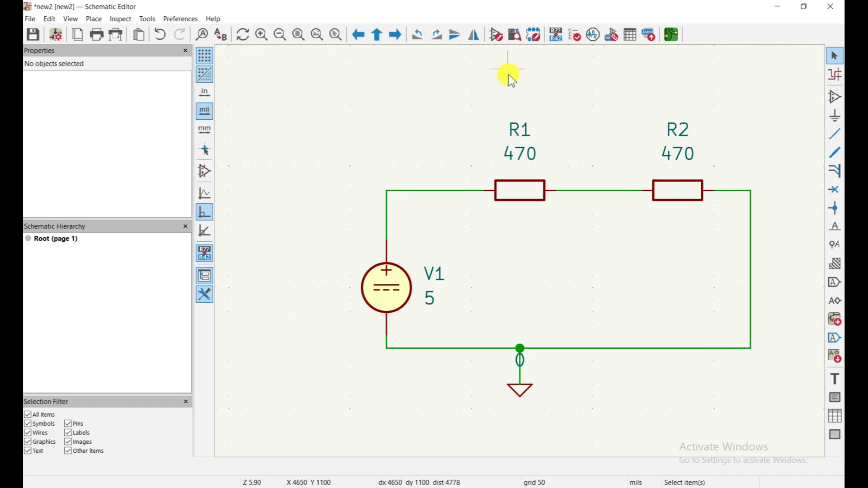
Step: Rerun the DC sweep with the rotated resistors and return to the schematic
{"action": "left_click", "coordinate": [591, 35]}
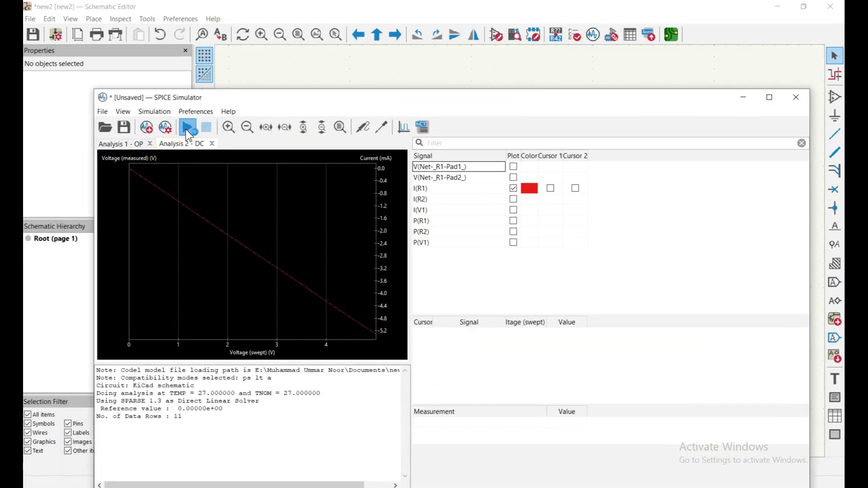
{"action": "left_click", "coordinate": [187, 128]}
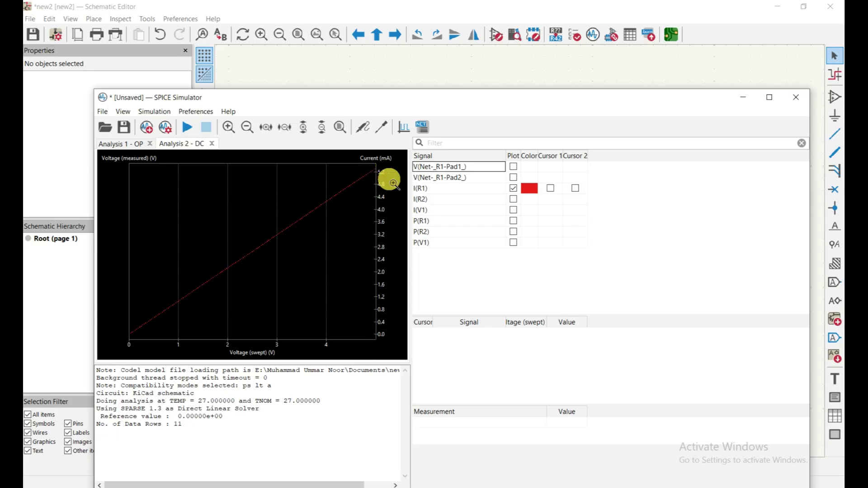
{"action": "left_click_drag", "start_coordinate": [452, 104], "coordinate": [486, 230]}
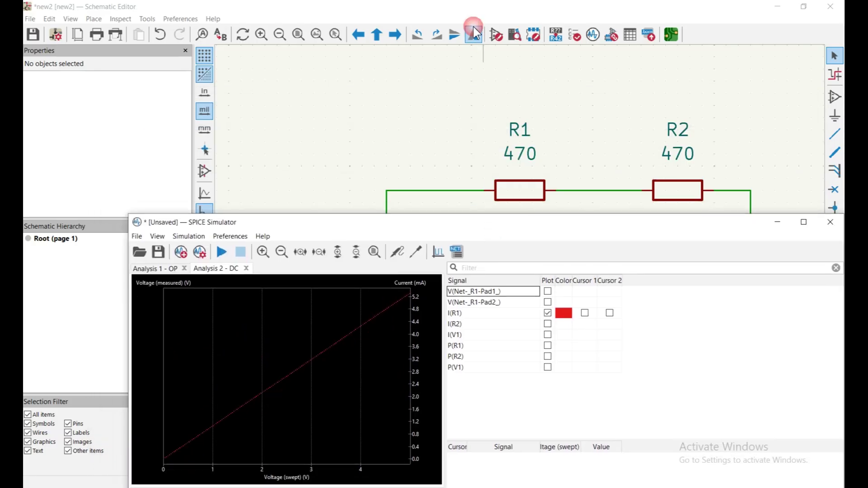
{"action": "left_click_drag", "start_coordinate": [456, 7], "coordinate": [359, 42]}
{"action": "left_click", "coordinate": [714, 45]}
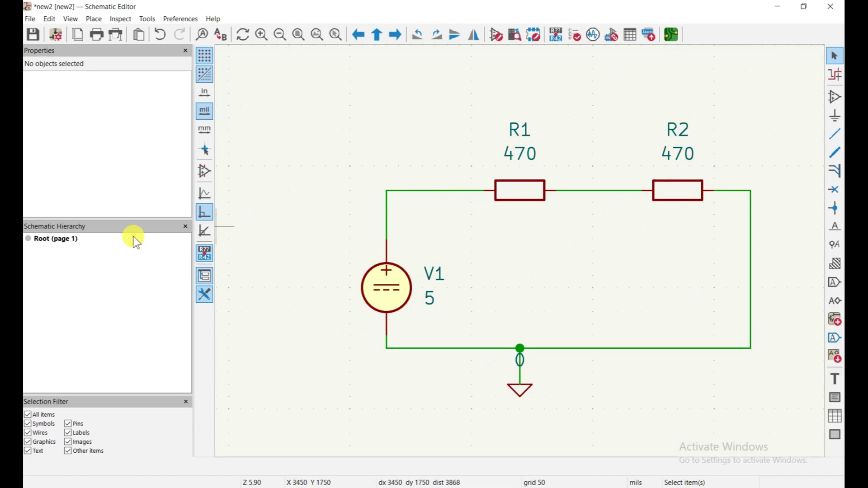
Step: Switch back to the simulator and add the current through R2, I(R2), to the DC sweep plot
{"action": "key", "text": "alt+Tab"}
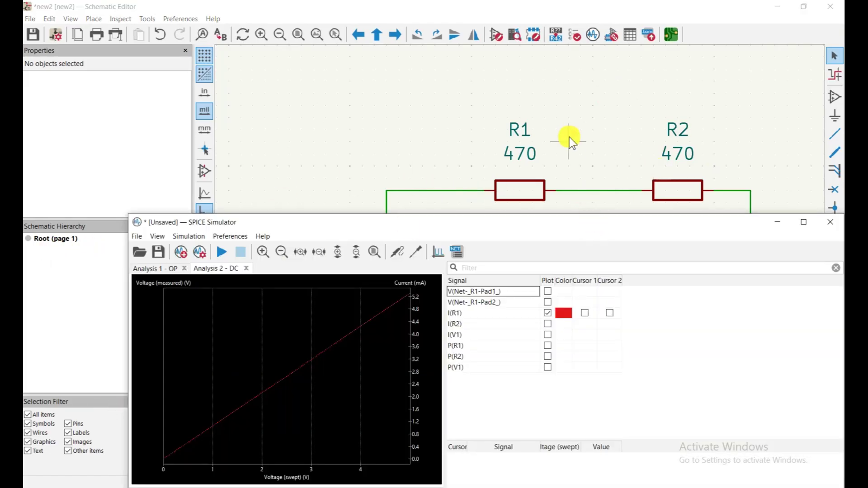
{"action": "left_click_drag", "start_coordinate": [534, 230], "coordinate": [493, 213]}
{"action": "left_click", "coordinate": [492, 295]}
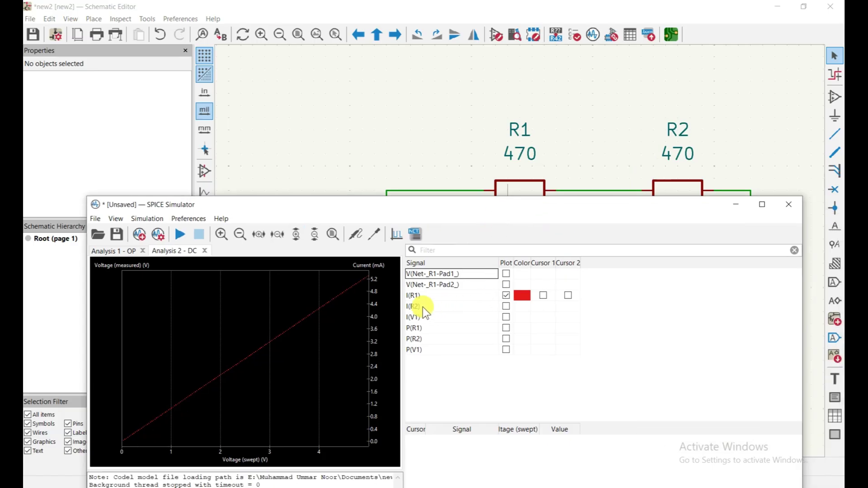
{"action": "left_click", "coordinate": [506, 306]}
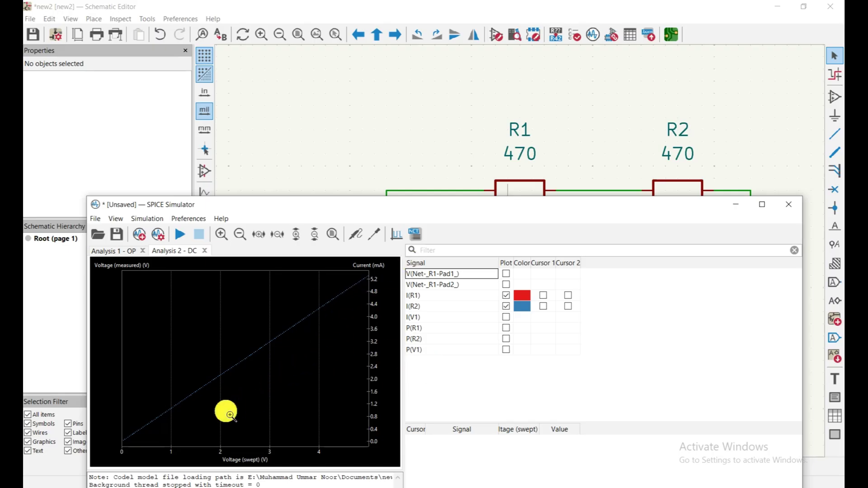
Step: Hide and reshow the I(R2) trace to compare it with I(R1), and open its colour picker without changing the colour
{"action": "left_click", "coordinate": [543, 296]}
{"action": "left_click", "coordinate": [543, 296]}
{"action": "left_click", "coordinate": [506, 306]}
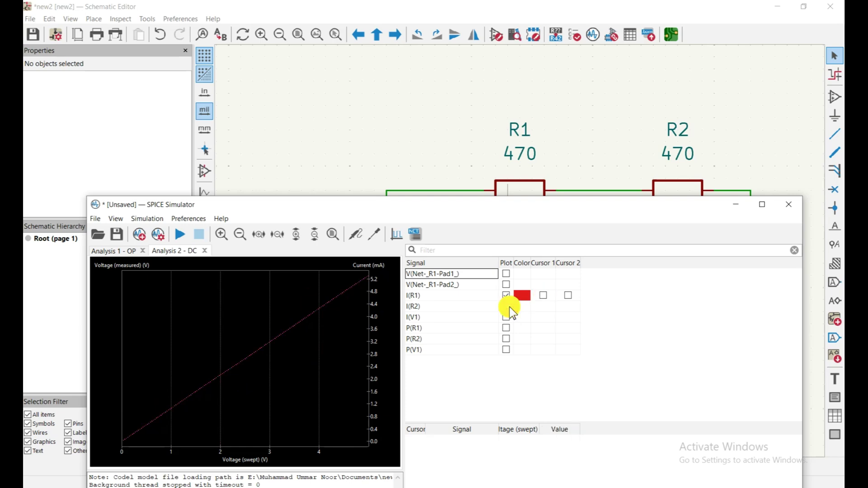
{"action": "left_click", "coordinate": [506, 306]}
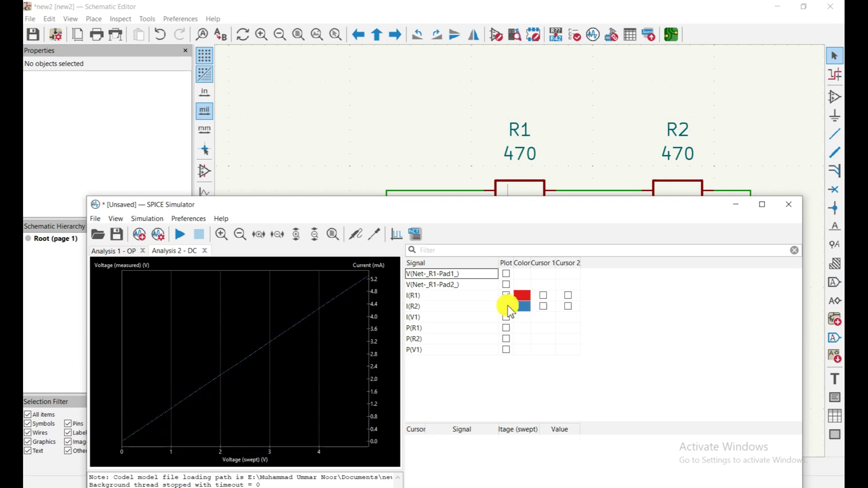
{"action": "left_click", "coordinate": [528, 306]}
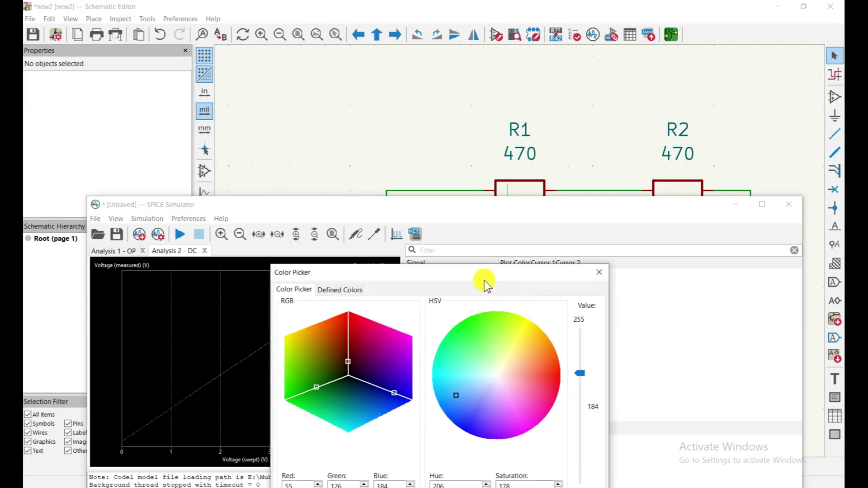
{"action": "left_click", "coordinate": [283, 360]}
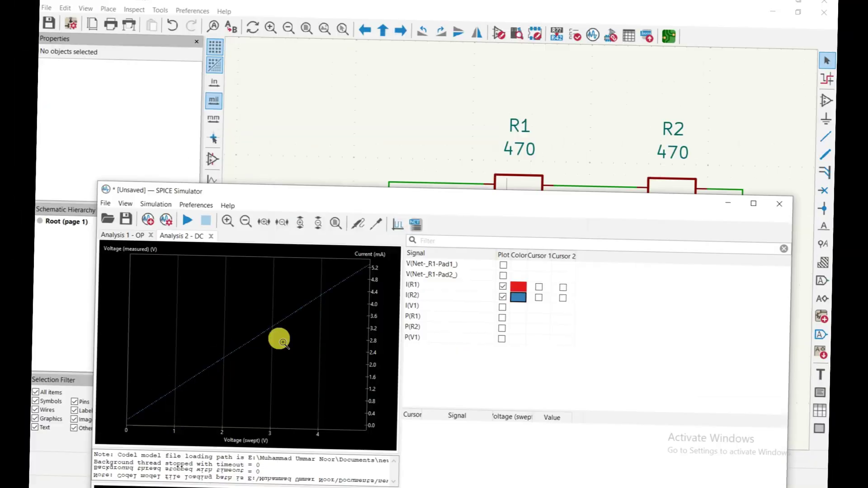
Step: Examine the DC sweep plot at different zoom levels, and show and hide the source current trace I(V1)
{"action": "scroll", "coordinate": [267, 353], "scroll_direction": "up", "scroll_amount": 5}
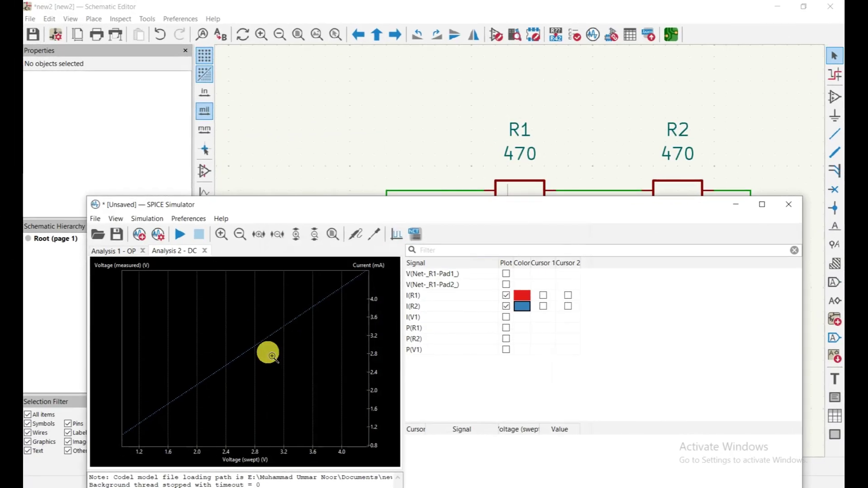
{"action": "scroll", "coordinate": [267, 352], "scroll_direction": "down", "scroll_amount": 3}
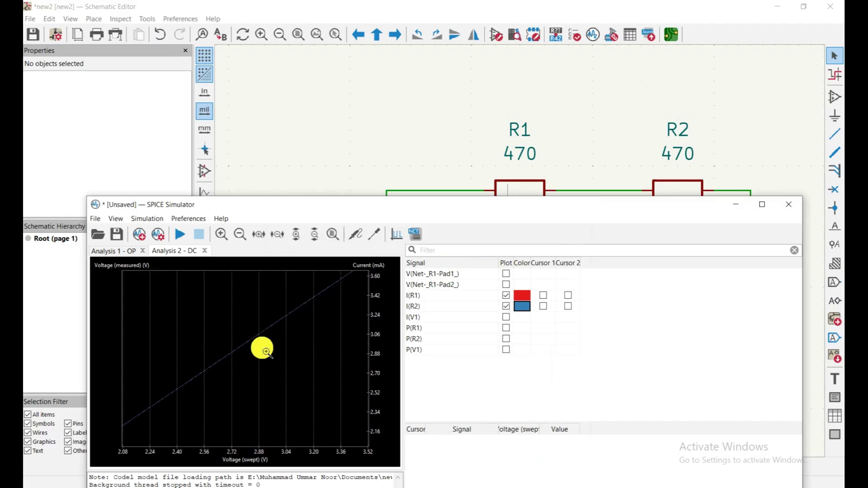
{"action": "scroll", "coordinate": [266, 352], "scroll_direction": "down", "scroll_amount": 5}
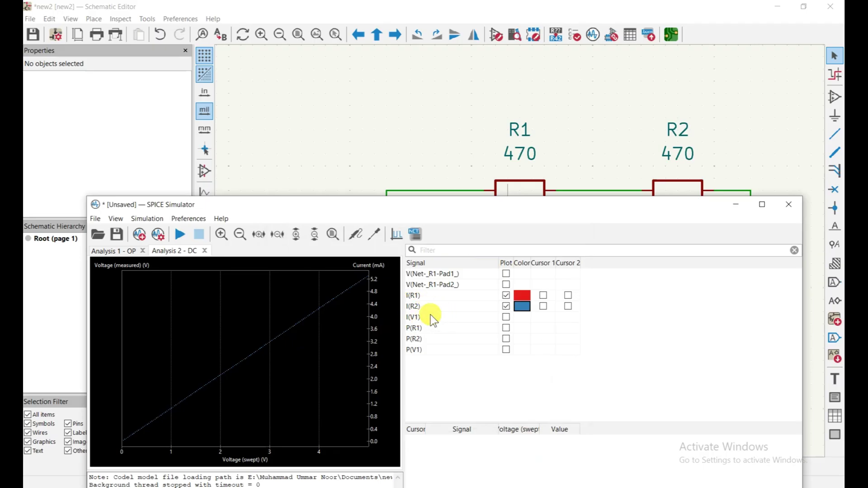
{"action": "left_click", "coordinate": [506, 318]}
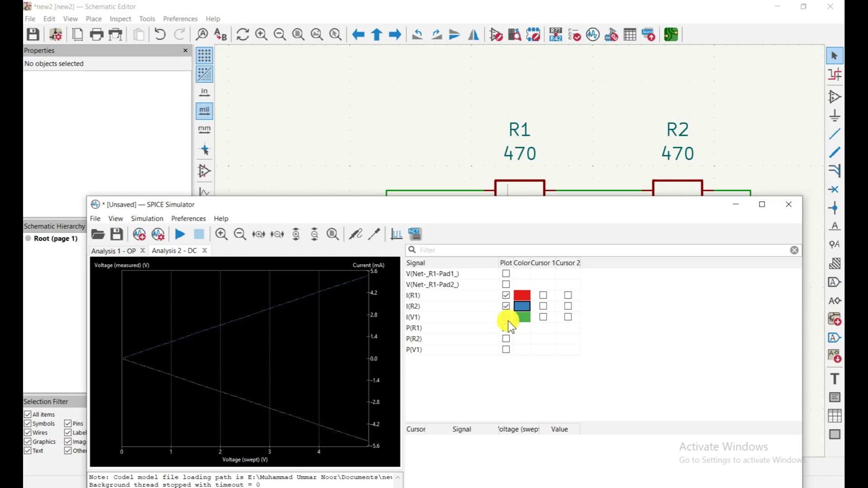
{"action": "left_click", "coordinate": [508, 319]}
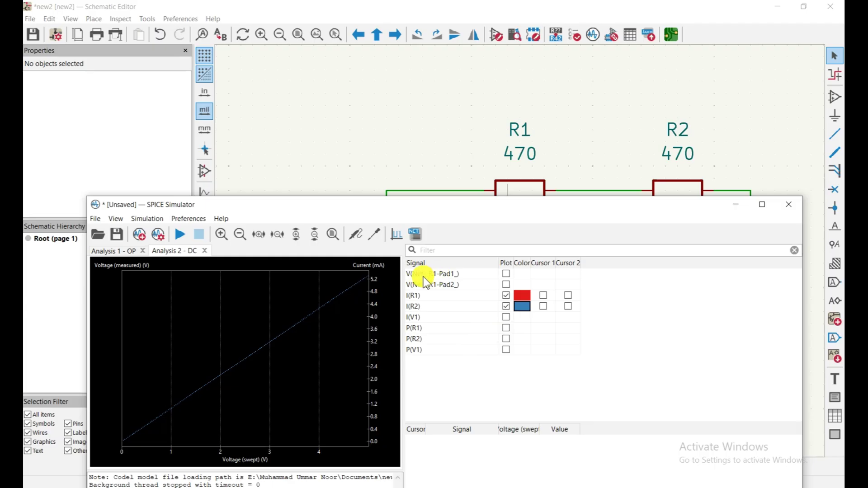
Step: Compare the voltages V(Net-_R1-Pad1_) and V(Net-_R1-Pad2_) on the sweep plot, and return to showing only I(R1)
{"action": "left_click", "coordinate": [506, 274]}
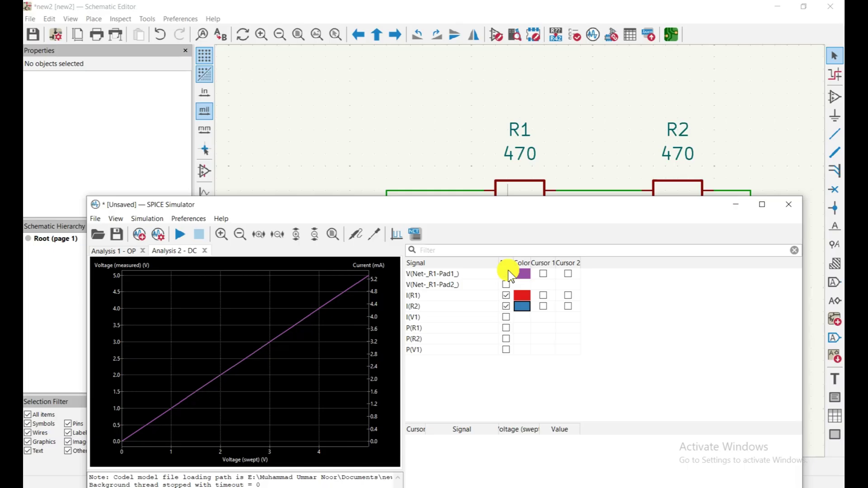
{"action": "left_click", "coordinate": [505, 284]}
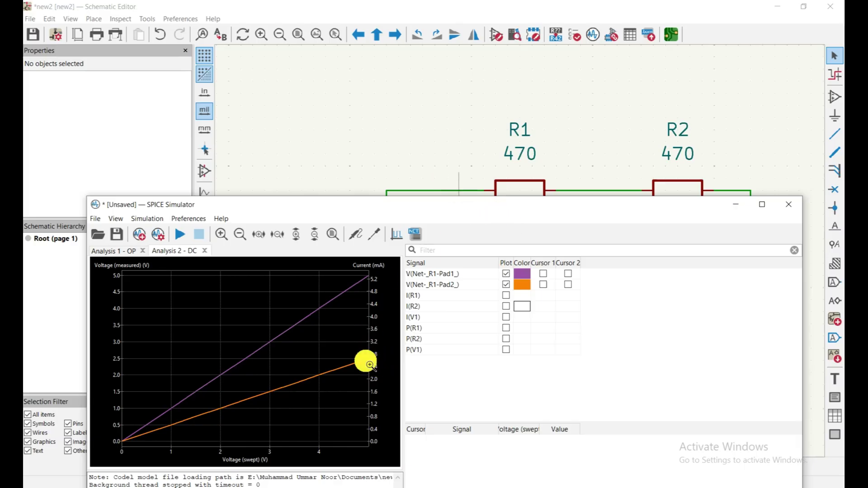
{"action": "left_click", "coordinate": [506, 273]}
{"action": "left_click", "coordinate": [506, 285]}
{"action": "left_click", "coordinate": [506, 295]}
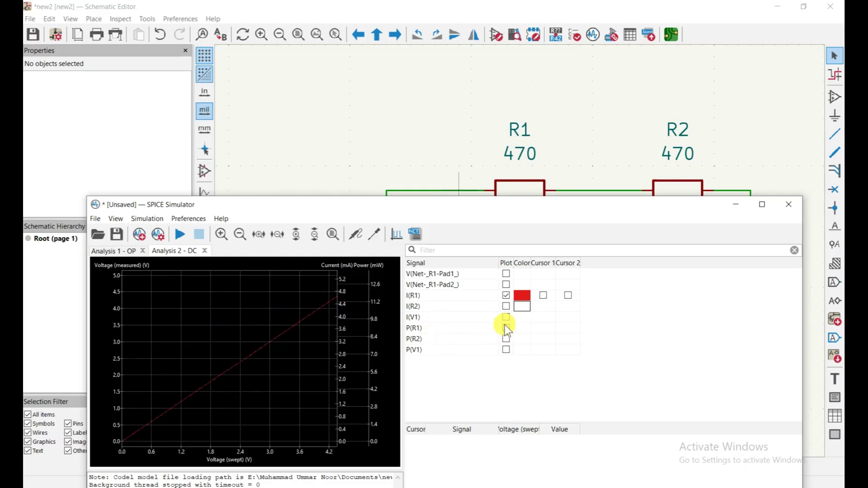
Step: Show the power traces P(R1) and P(R2) together and P(V1) separately alongside I(R1), hiding each one again
{"action": "left_click", "coordinate": [506, 328]}
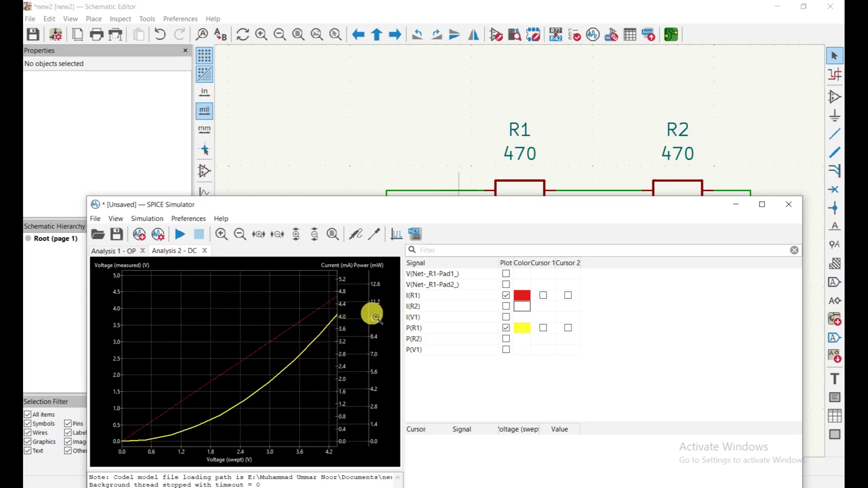
{"action": "left_click", "coordinate": [506, 339]}
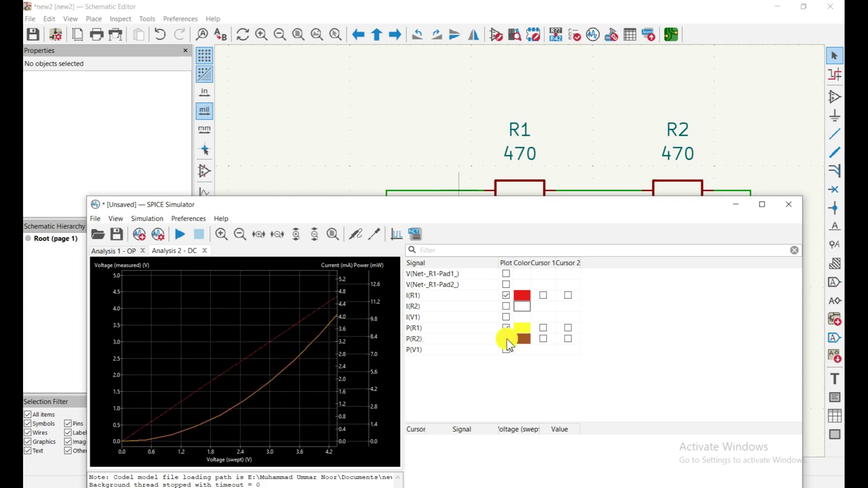
{"action": "left_click", "coordinate": [504, 328]}
{"action": "left_click", "coordinate": [506, 338]}
{"action": "left_click", "coordinate": [506, 349]}
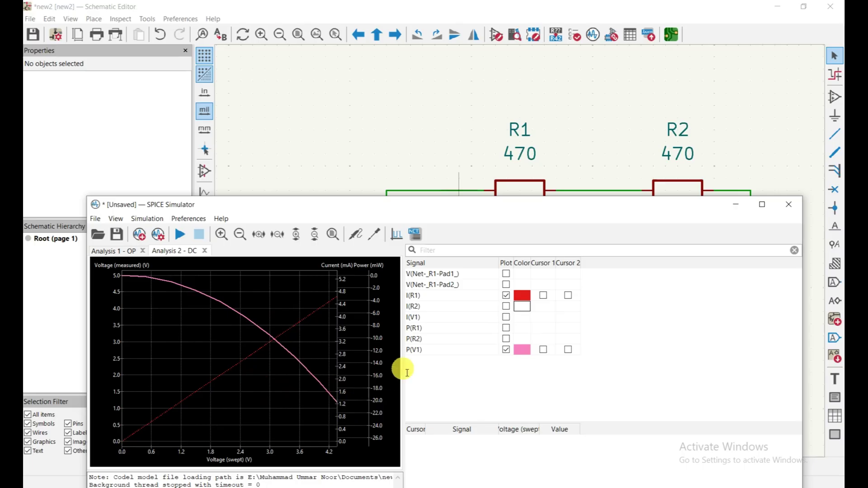
{"action": "left_click", "coordinate": [506, 348]}
Step: Probe the wire between R1 and R2 in the schematic to add its voltage to the DC sweep plot, and return to the schematic
{"action": "left_click_drag", "start_coordinate": [391, 203], "coordinate": [427, 287]}
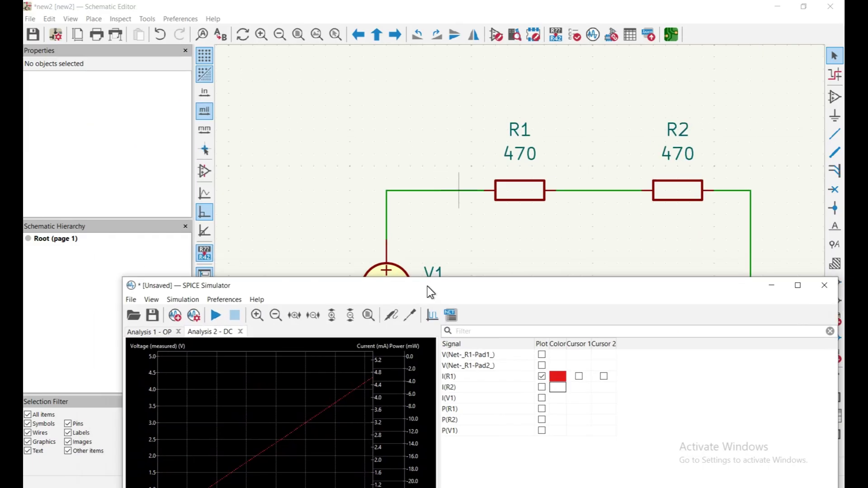
{"action": "left_click", "coordinate": [391, 318]}
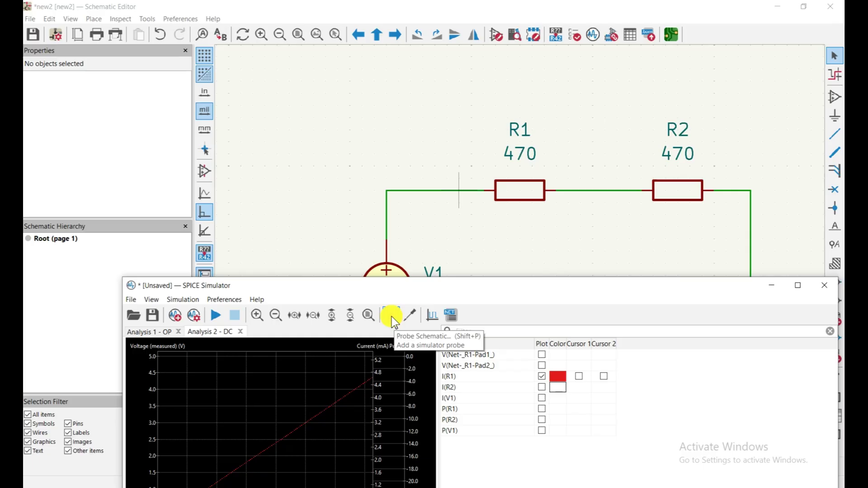
{"action": "left_click", "coordinate": [392, 316]}
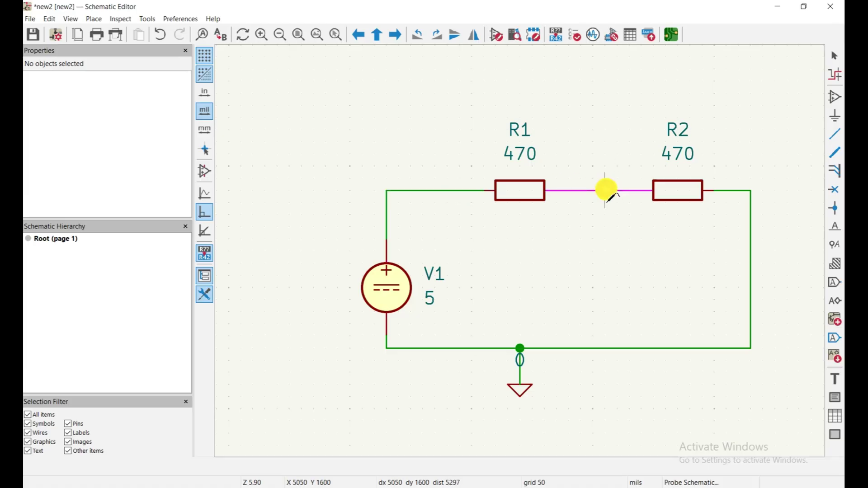
{"action": "left_click", "coordinate": [581, 202]}
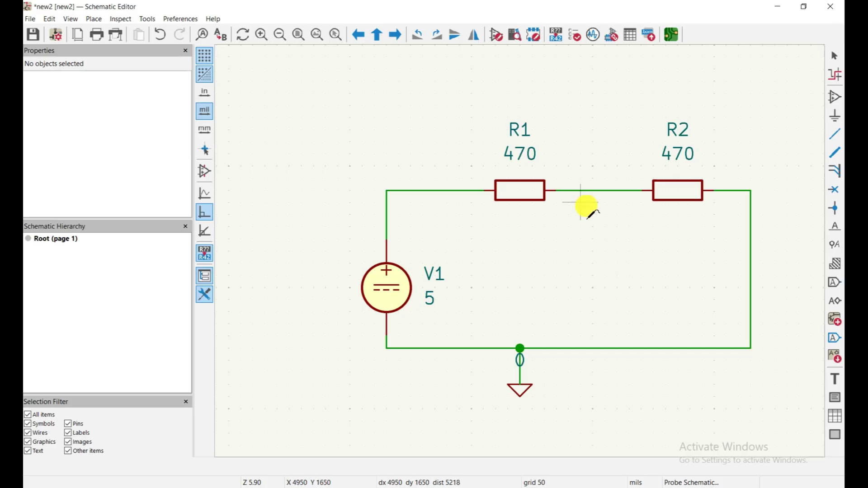
{"action": "left_click", "coordinate": [64, 400]}
{"action": "left_click", "coordinate": [194, 346]}
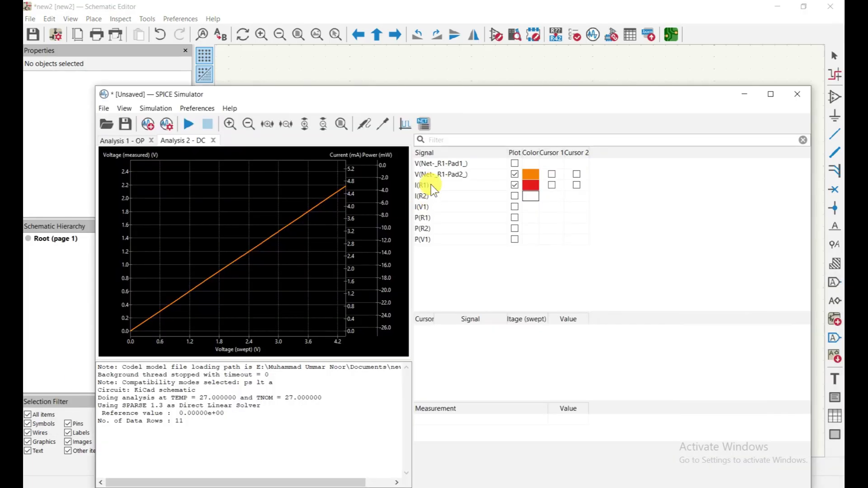
{"action": "key", "text": "alt+Tab"}
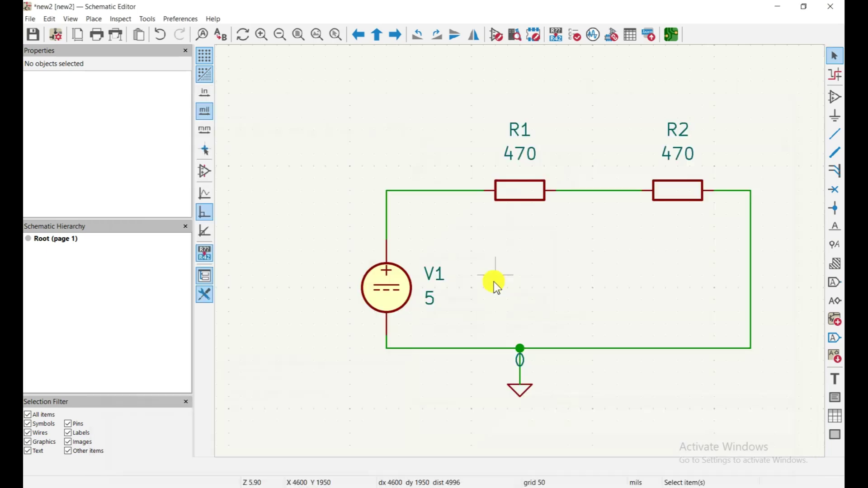